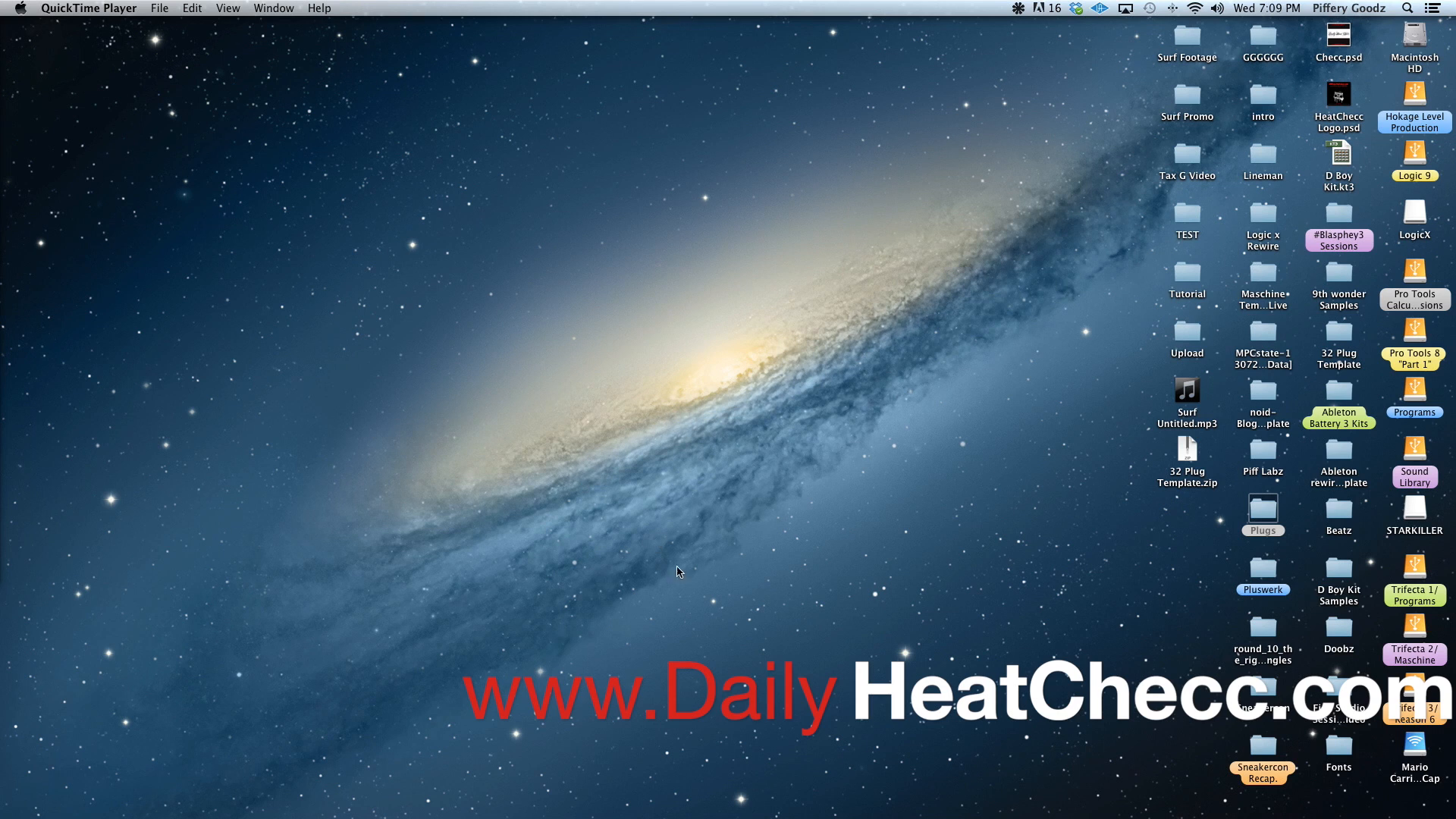
Search the computer for "soundflo" and launch Soundflowerbed
mouse_move(971, 817)
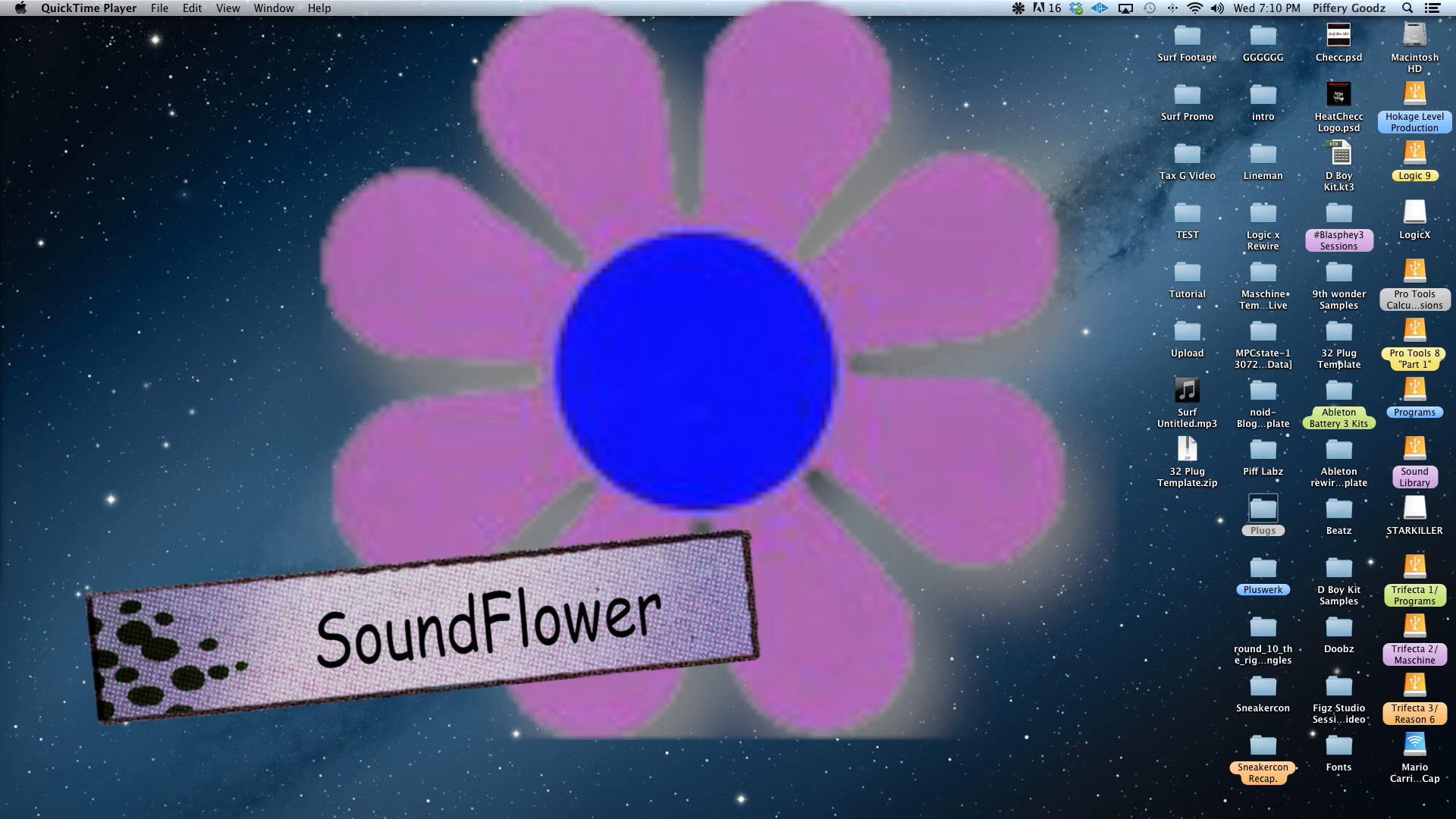
key(super+space)
text(soundflo)
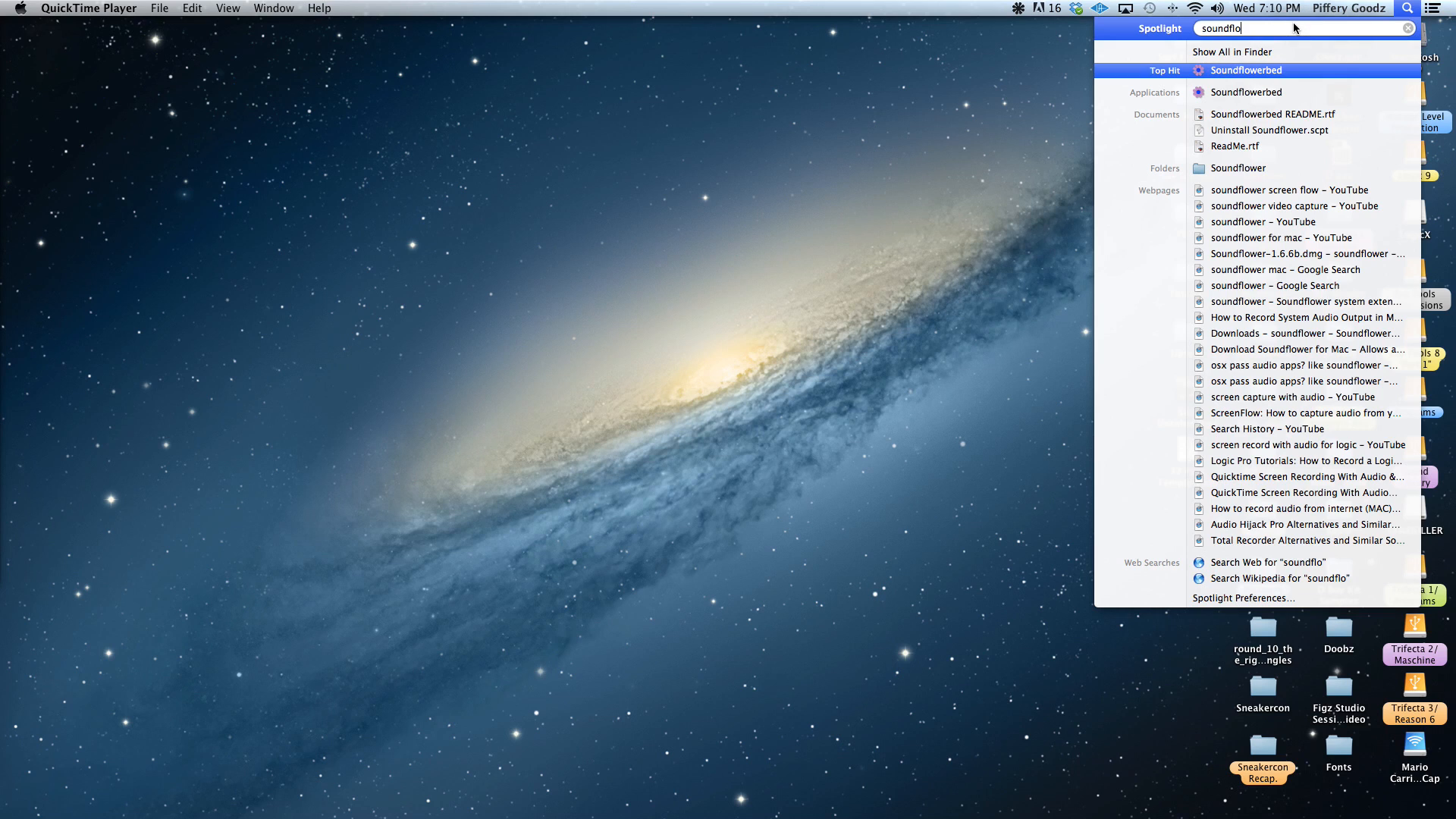
click(1335, 76)
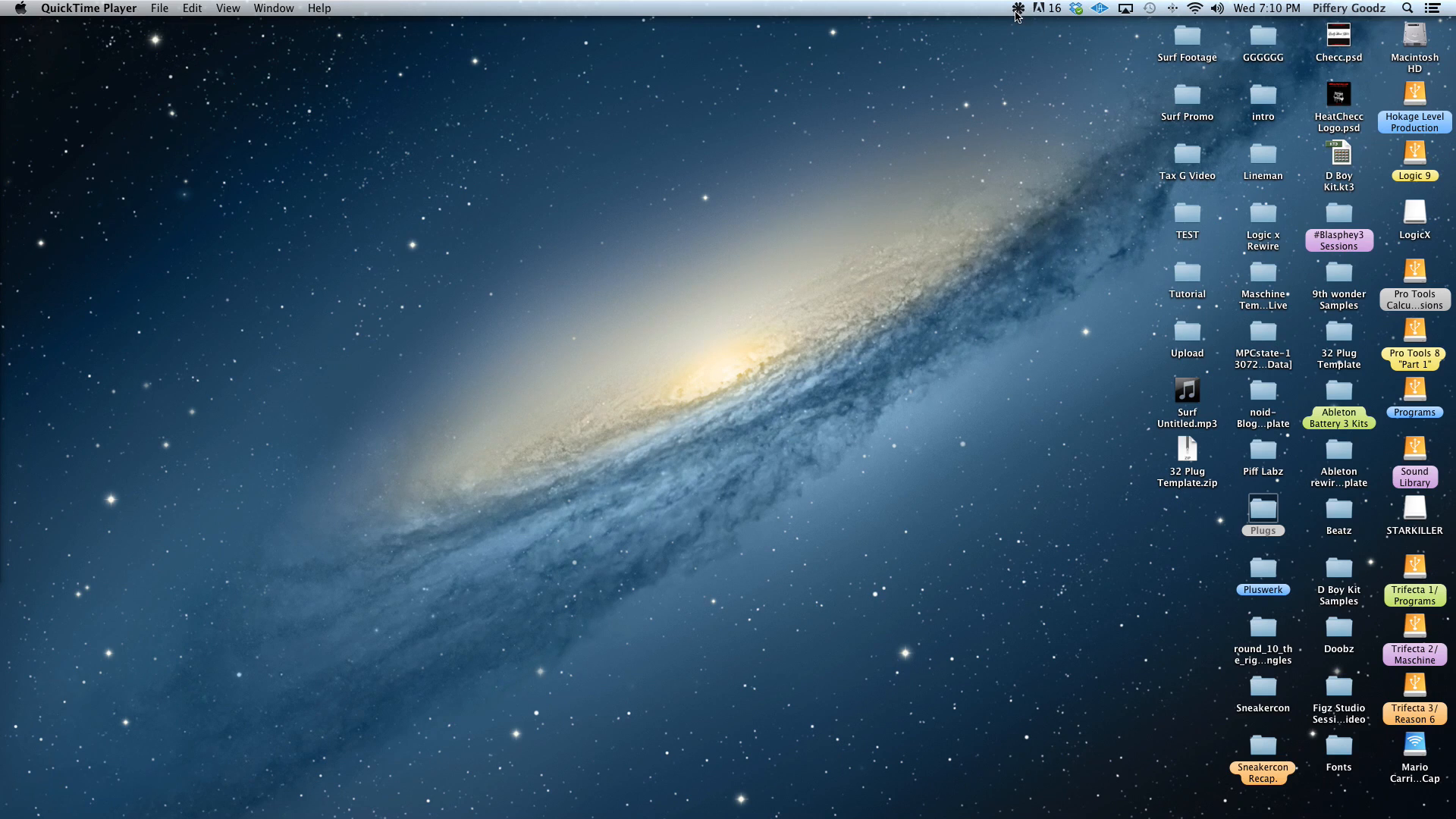
Examine the output devices and channel routing options offered for Soundflower (2ch) and Soundflower (64ch)
click(1019, 10)
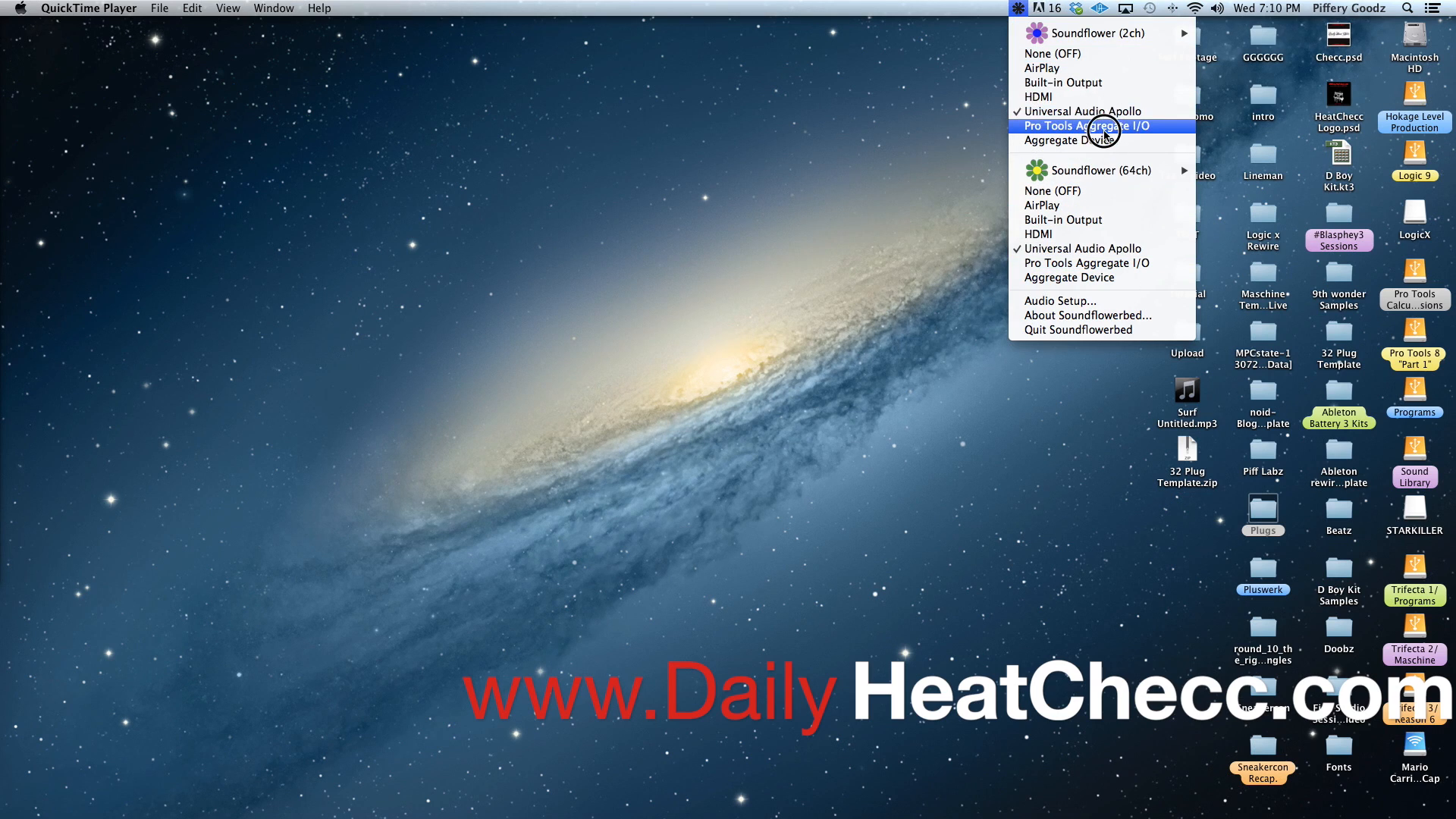
mouse_move(1046, 38)
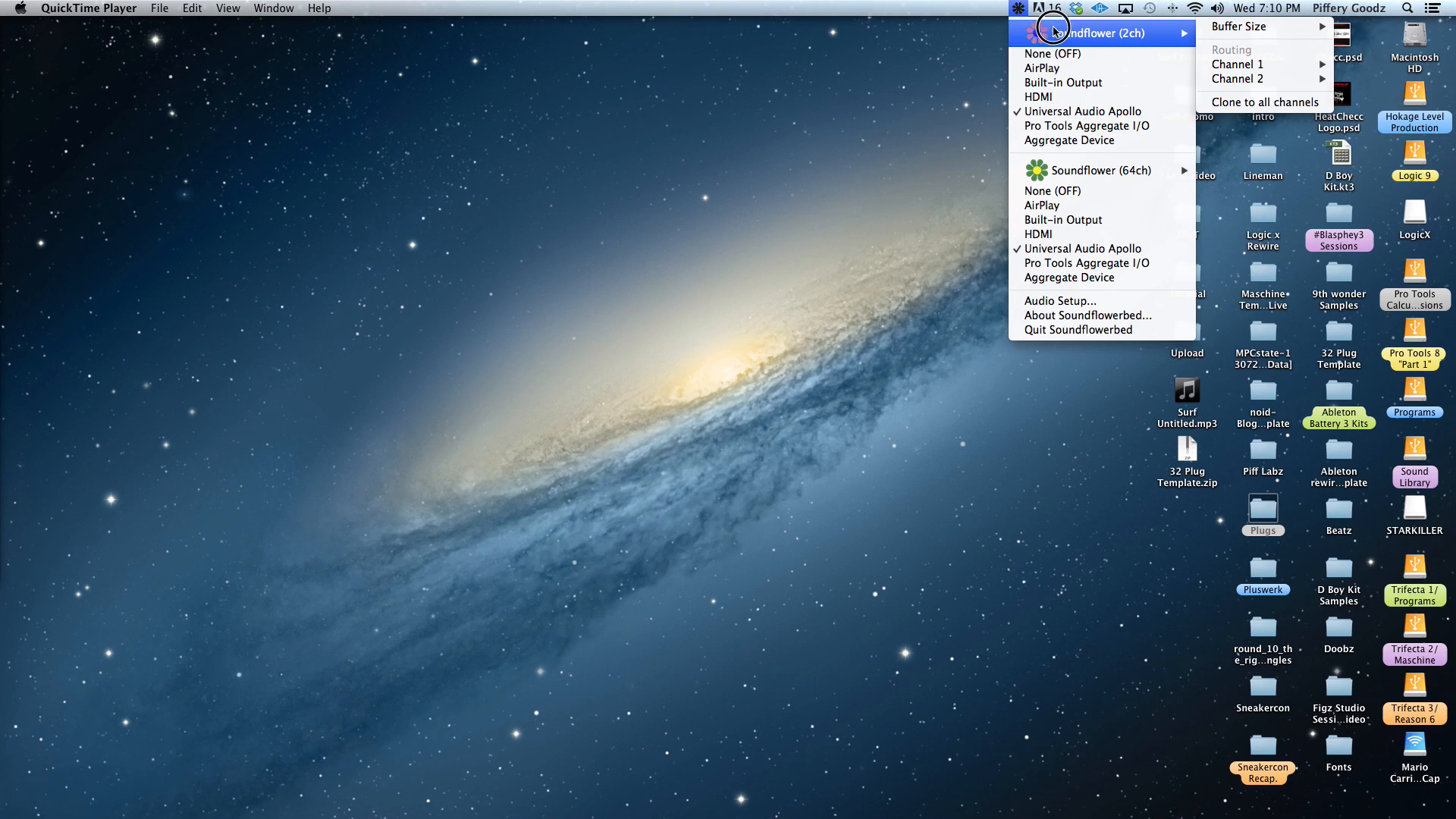
click(910, 42)
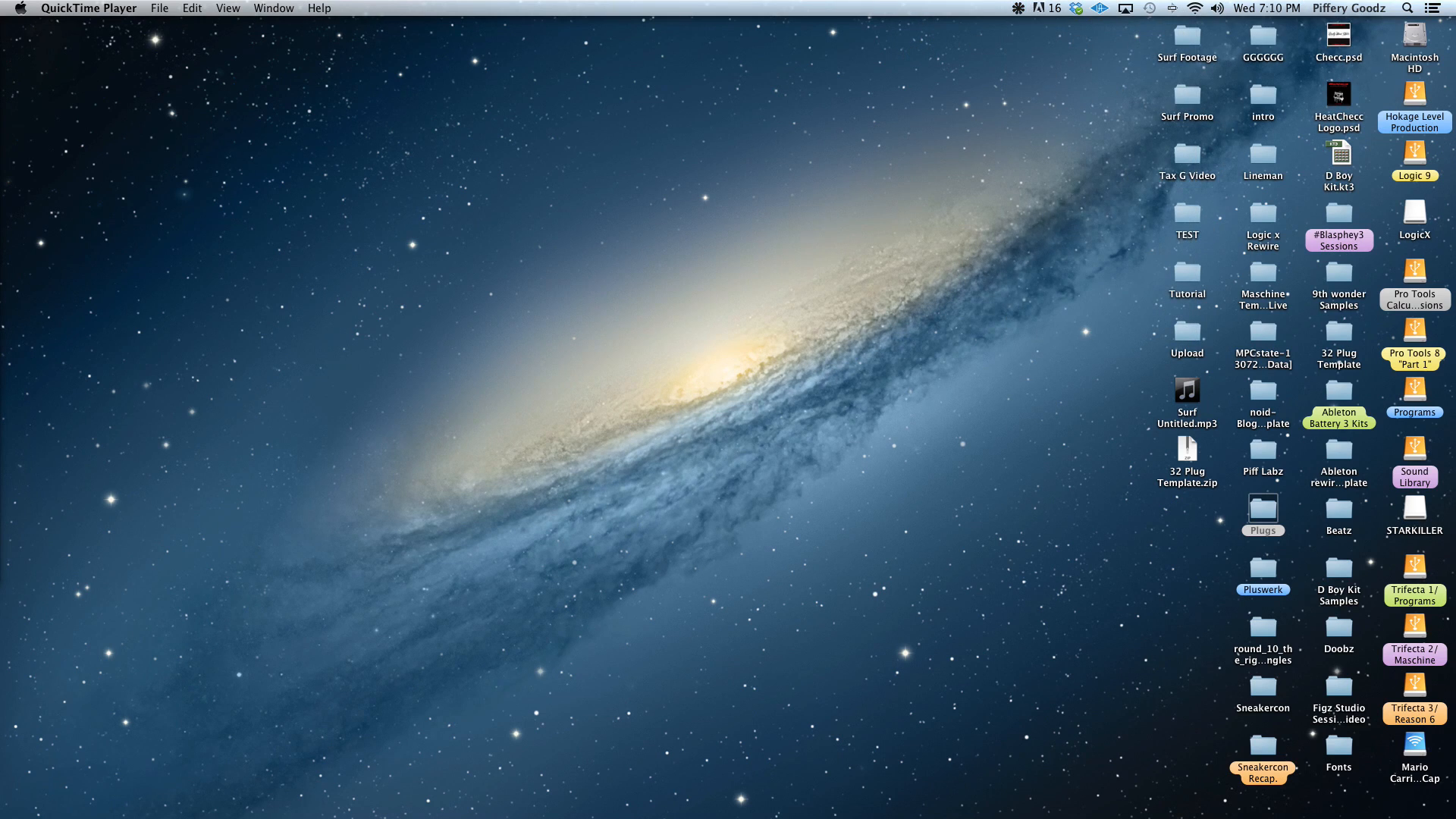
Search the computer for AU Lab and launch it
key(super+space)
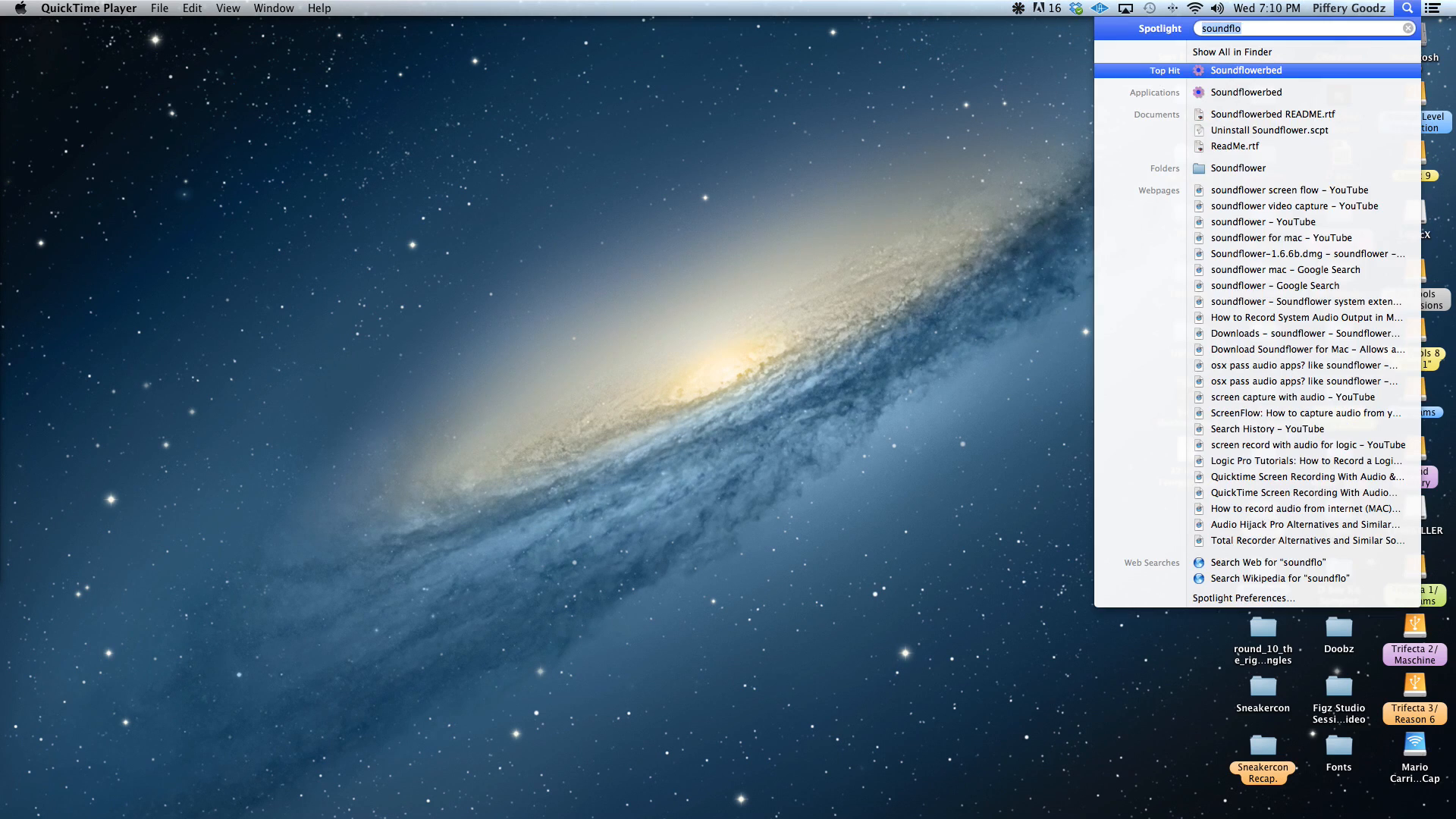
key(BackSpace)
text(au l)
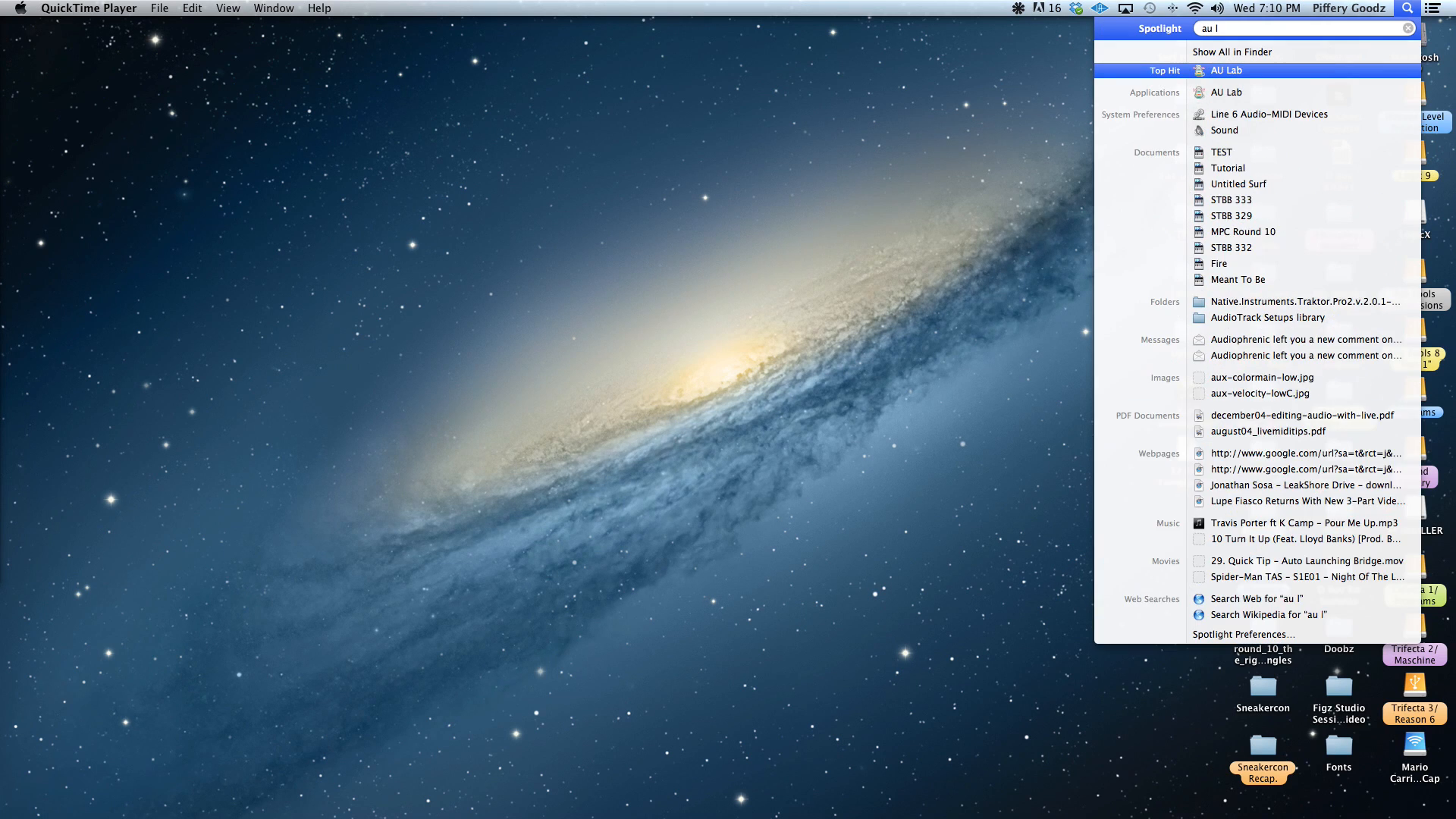
key(Return)
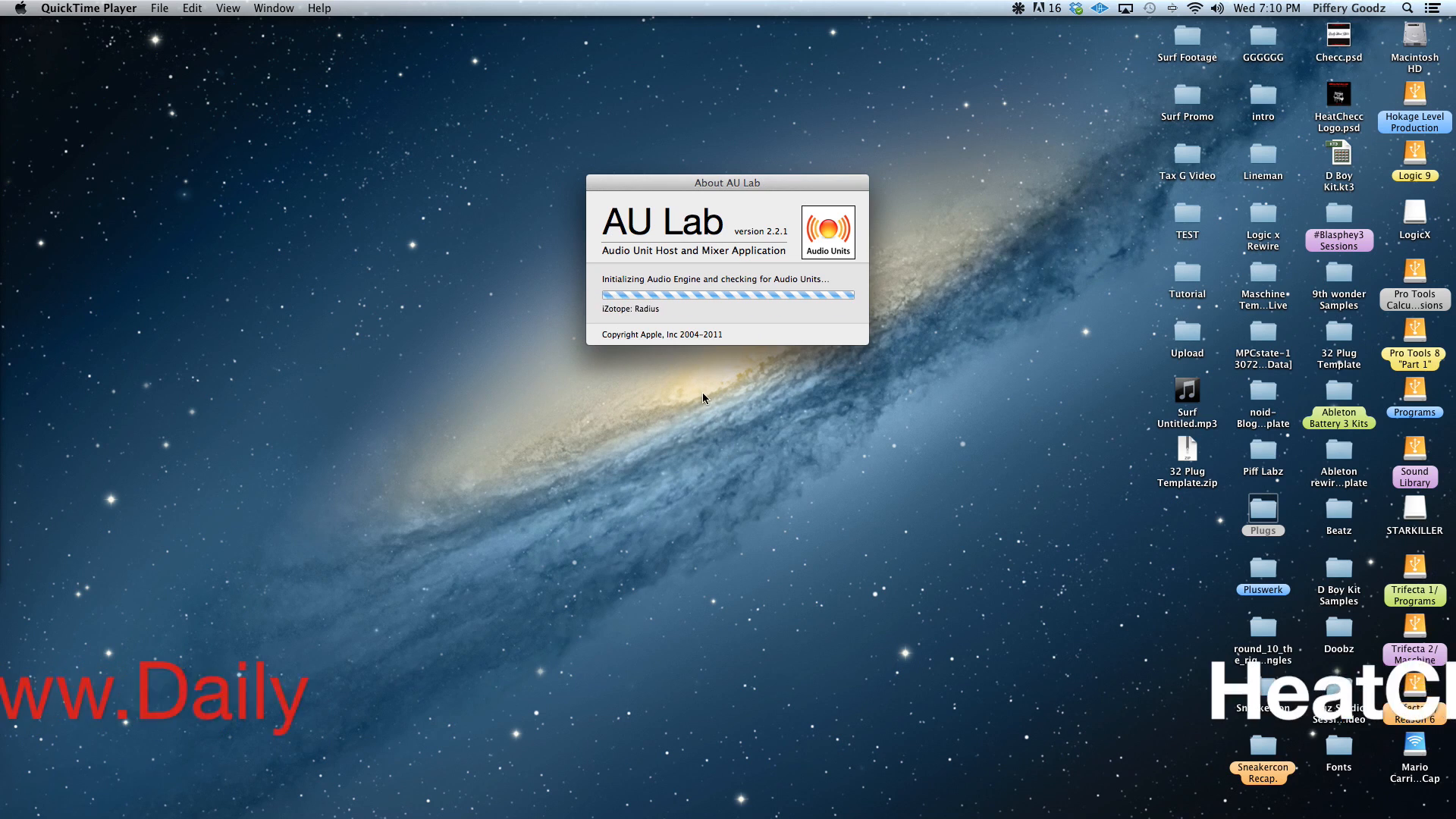
click(753, 338)
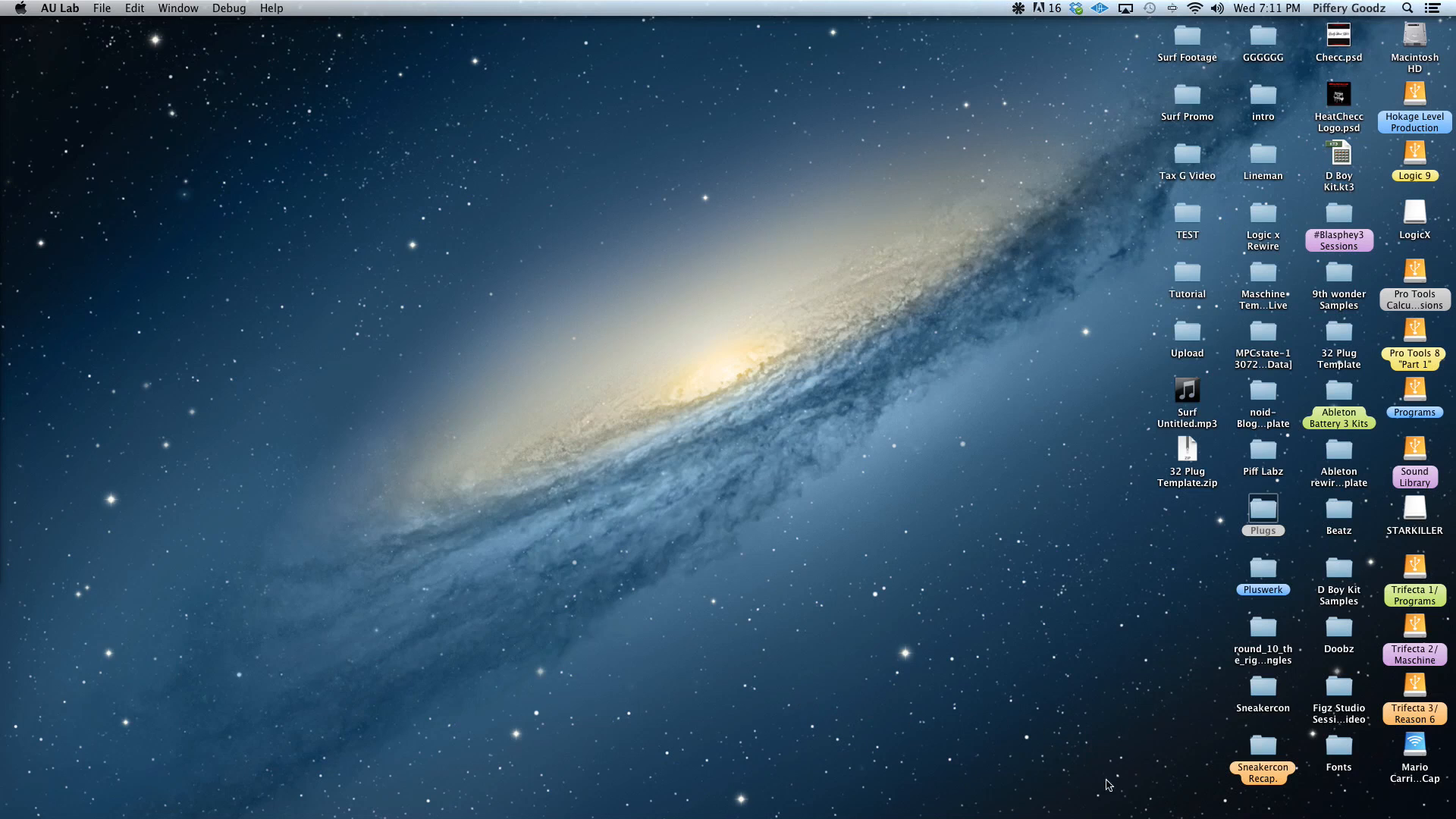
Start a new AU Lab document configuration and set its audio input device to None
mouse_move(1132, 815)
click(101, 7)
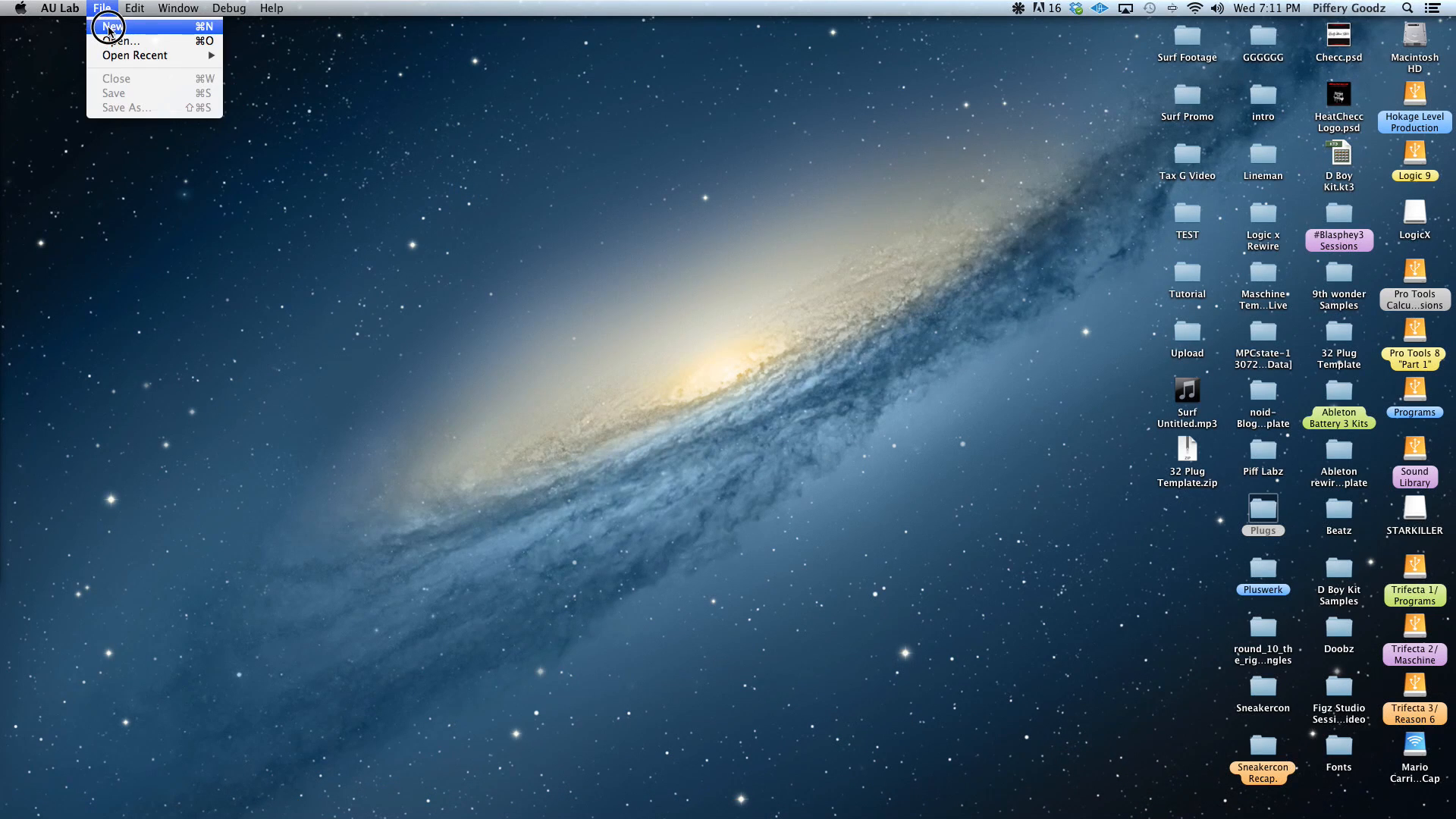
click(112, 26)
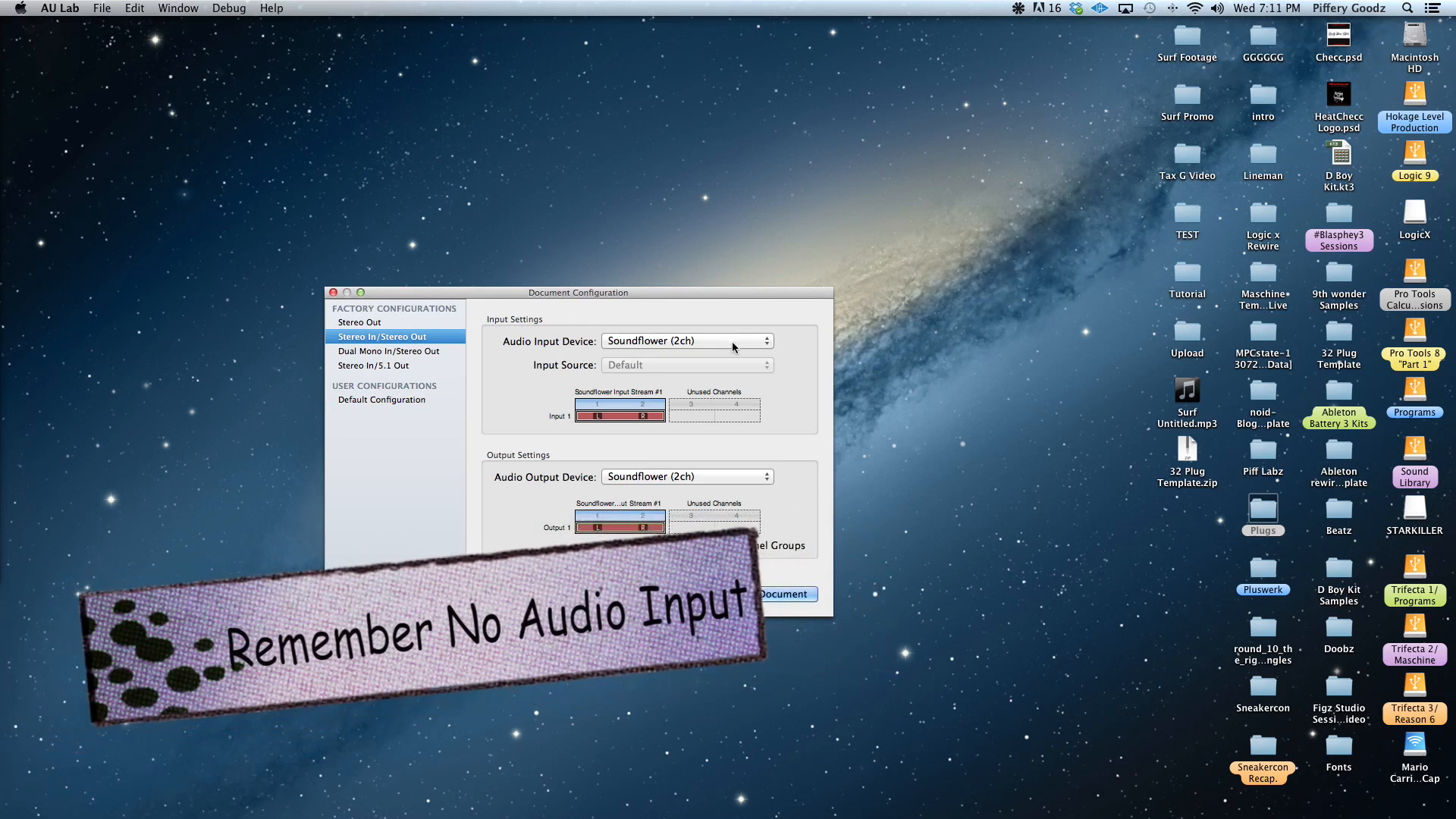
drag(558, 293, 786, 269)
click(910, 318)
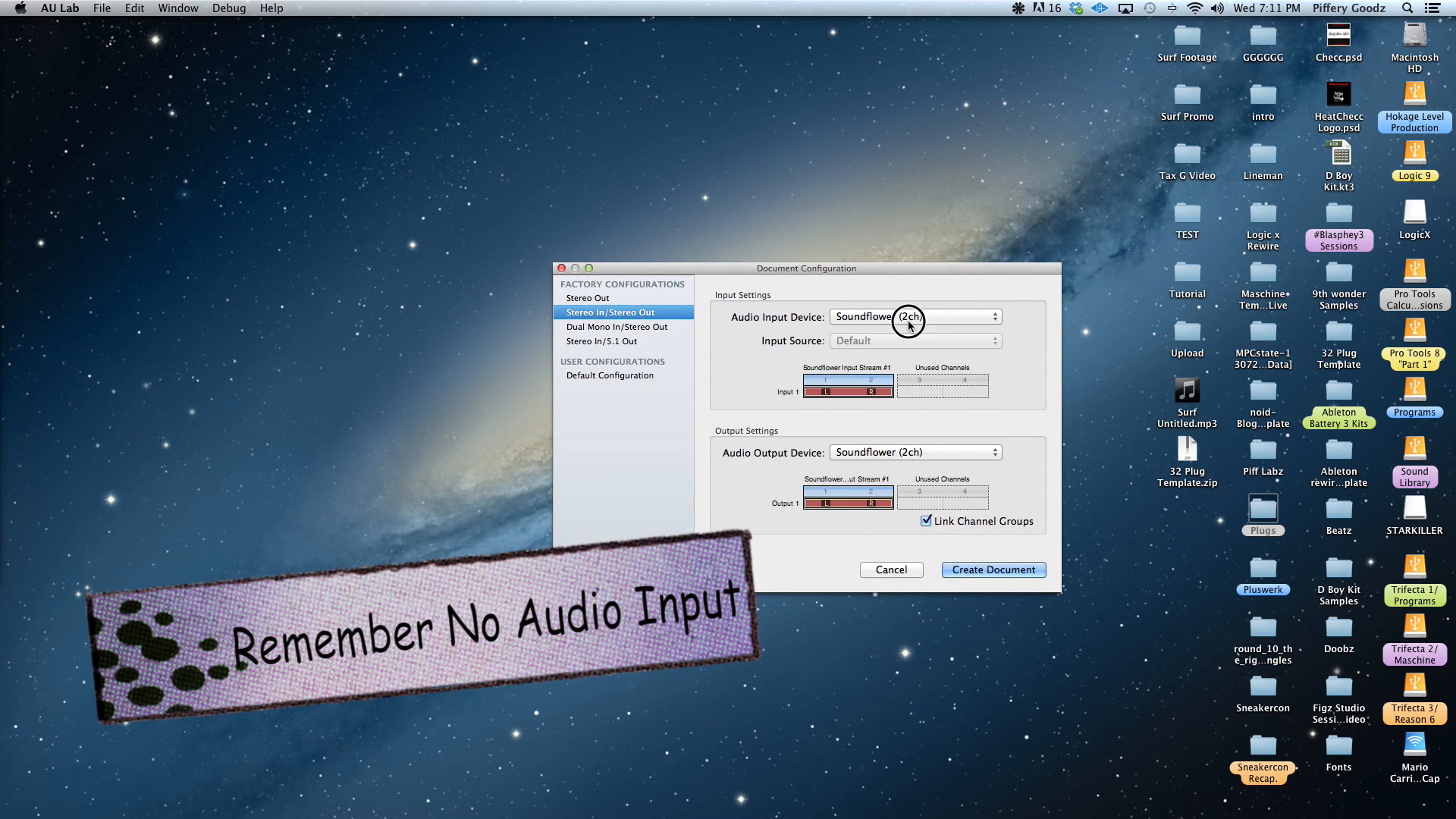
click(876, 257)
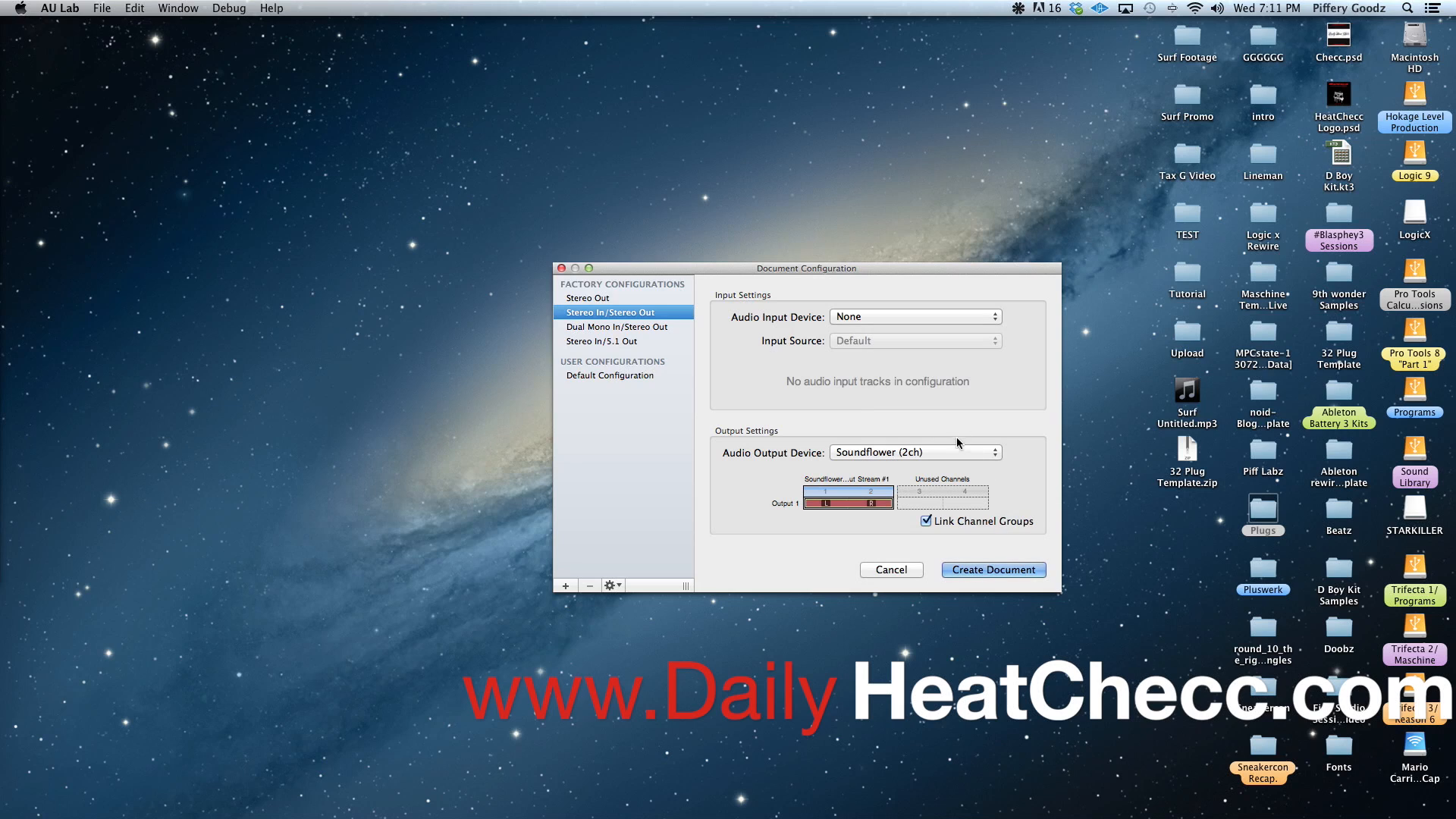
Create the document with Soundflower (2ch) as the audio output device and move its mixer window to the middle of the desktop
click(941, 458)
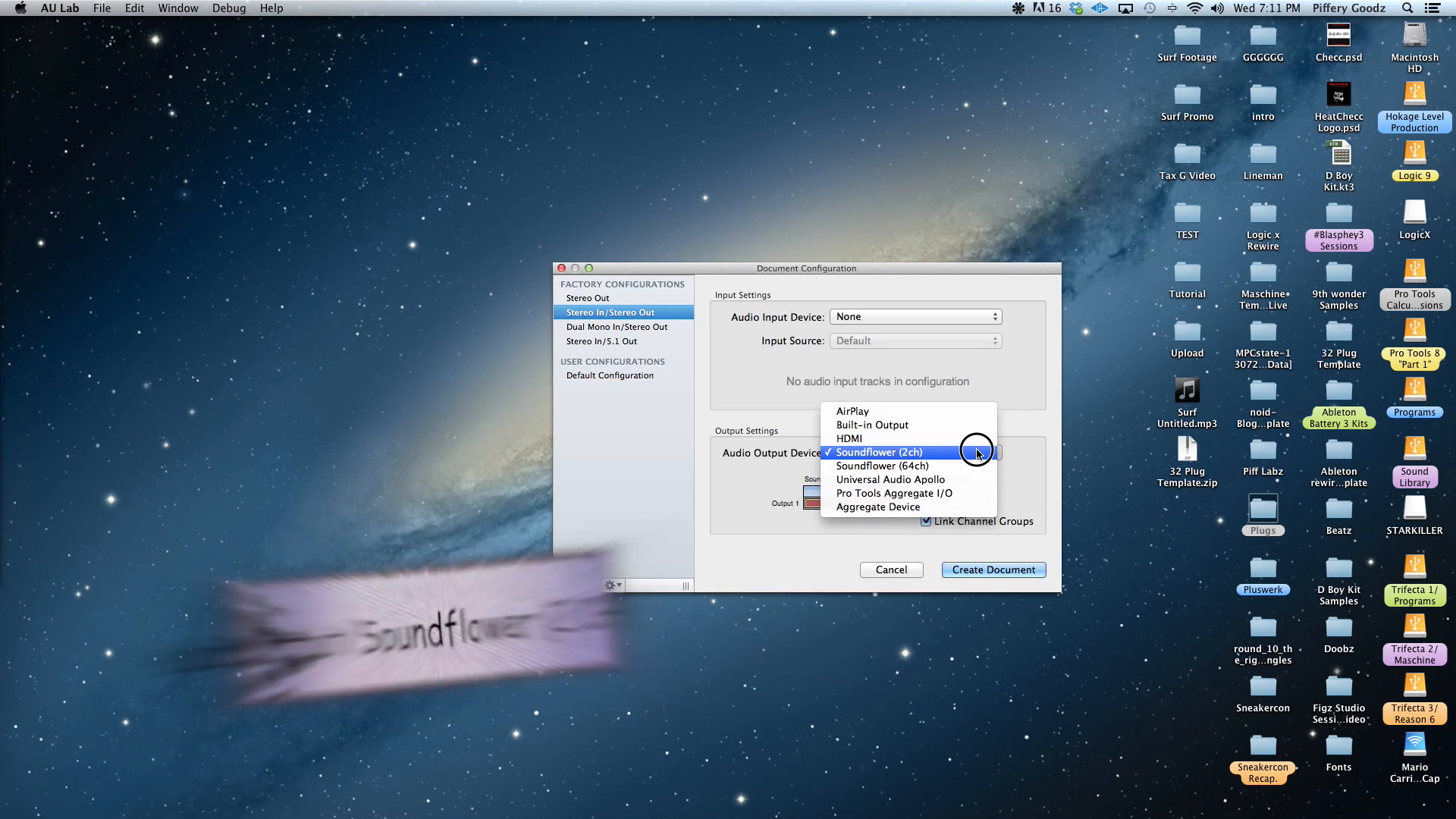
click(1069, 444)
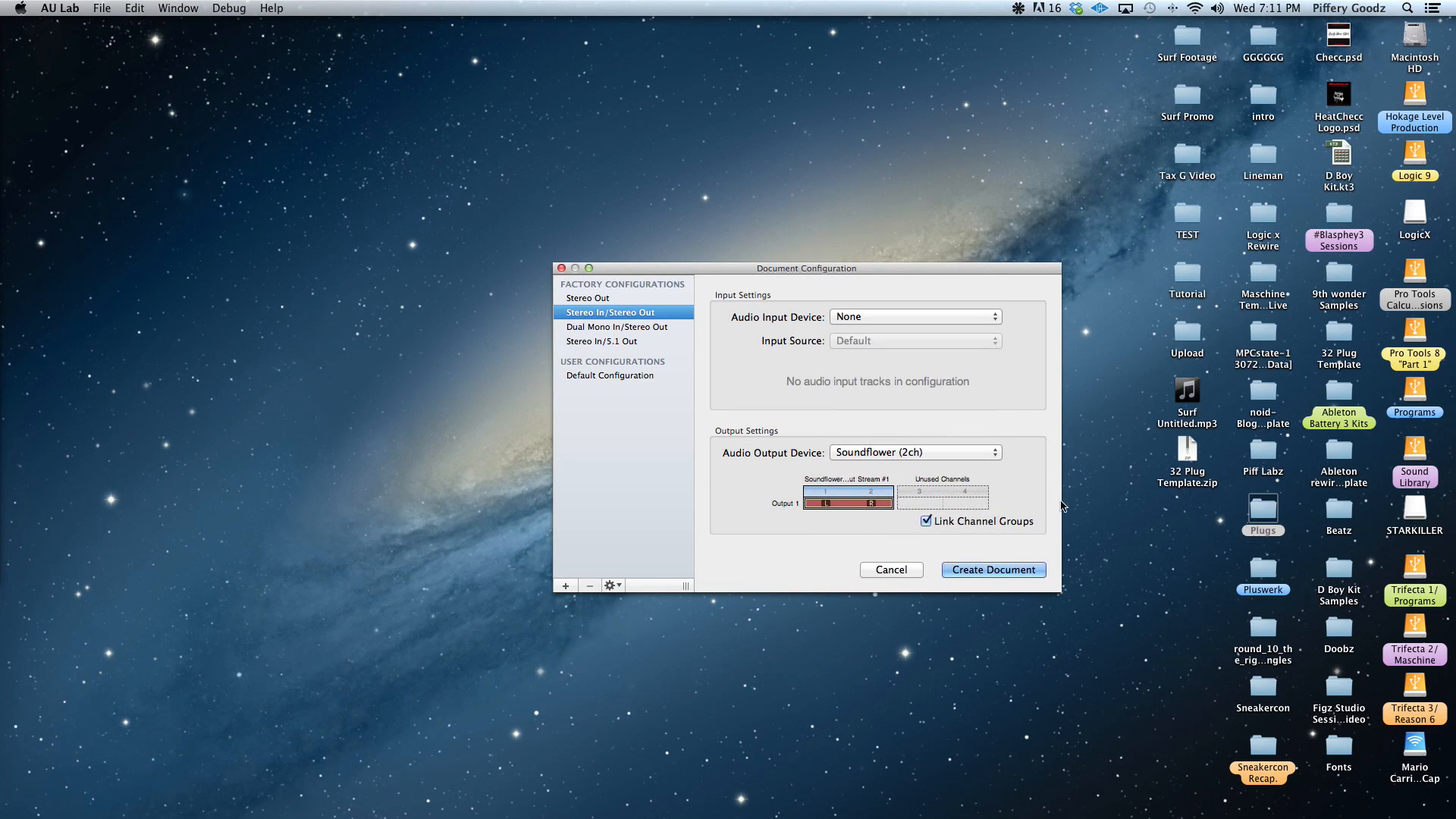
click(1001, 575)
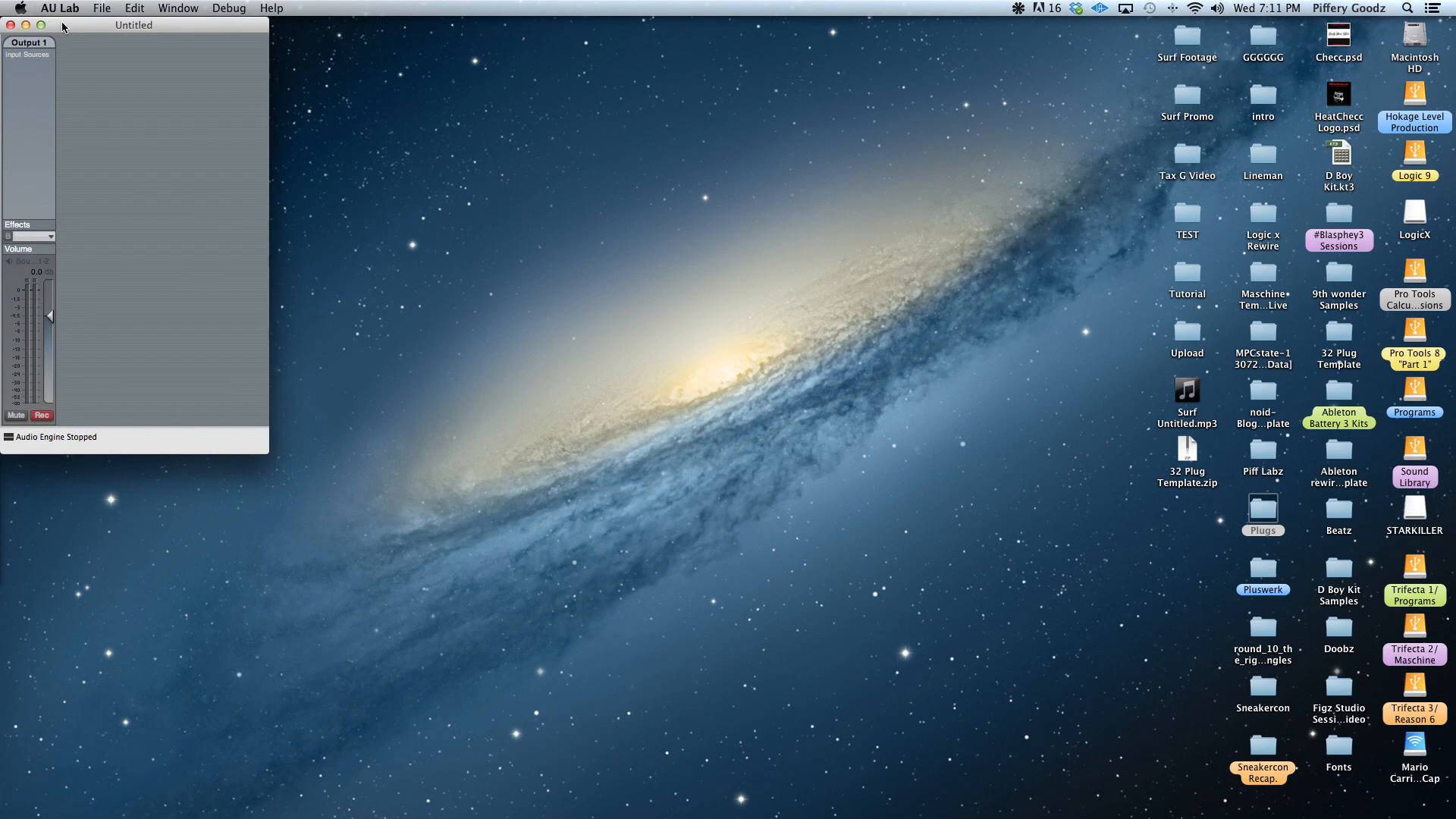
drag(61, 24, 742, 204)
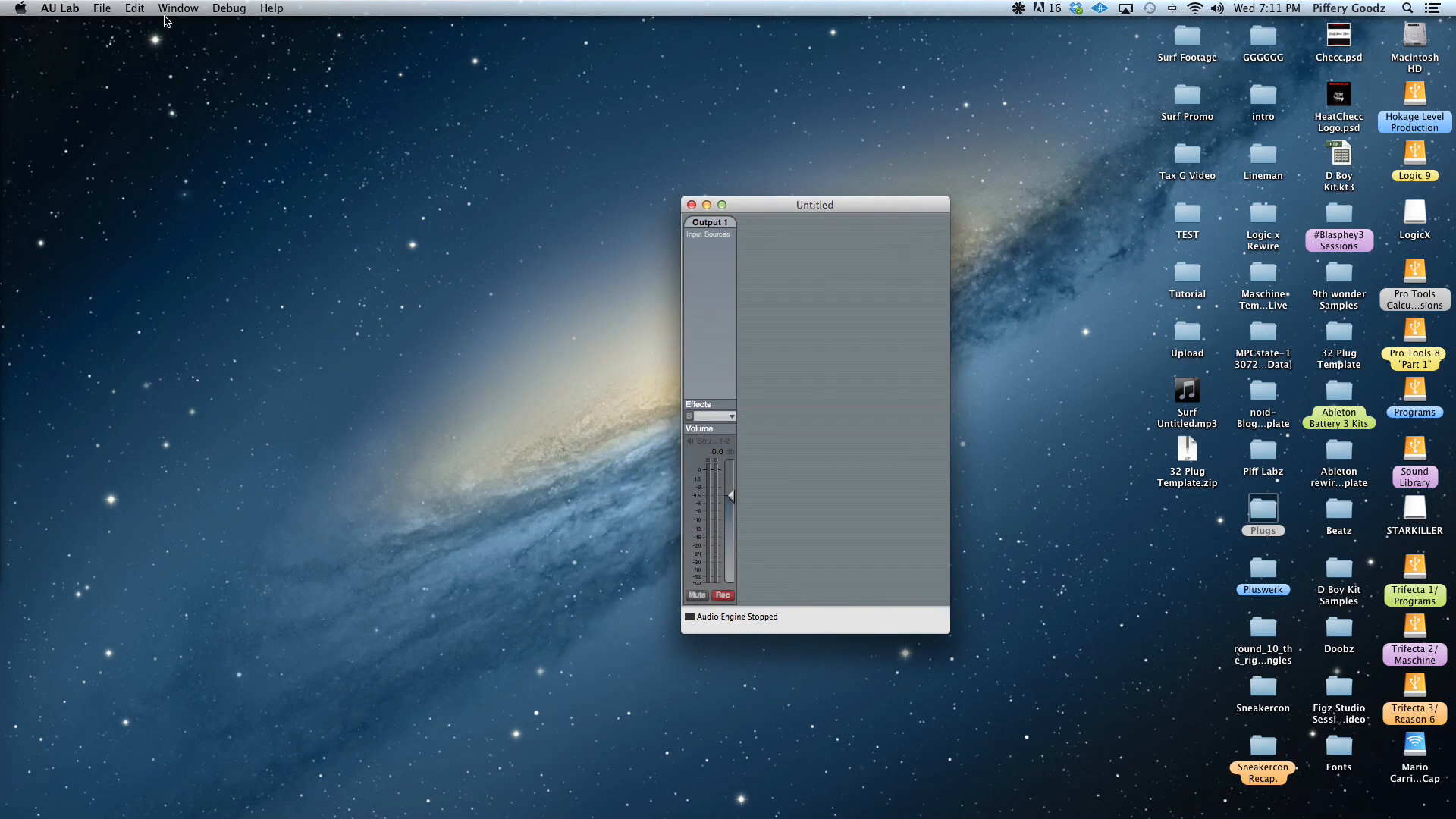
Start adding an Audio Unit instrument, with Any MIDI Controller as MIDI input source and LUXONIX Purity as the instrument
click(132, 8)
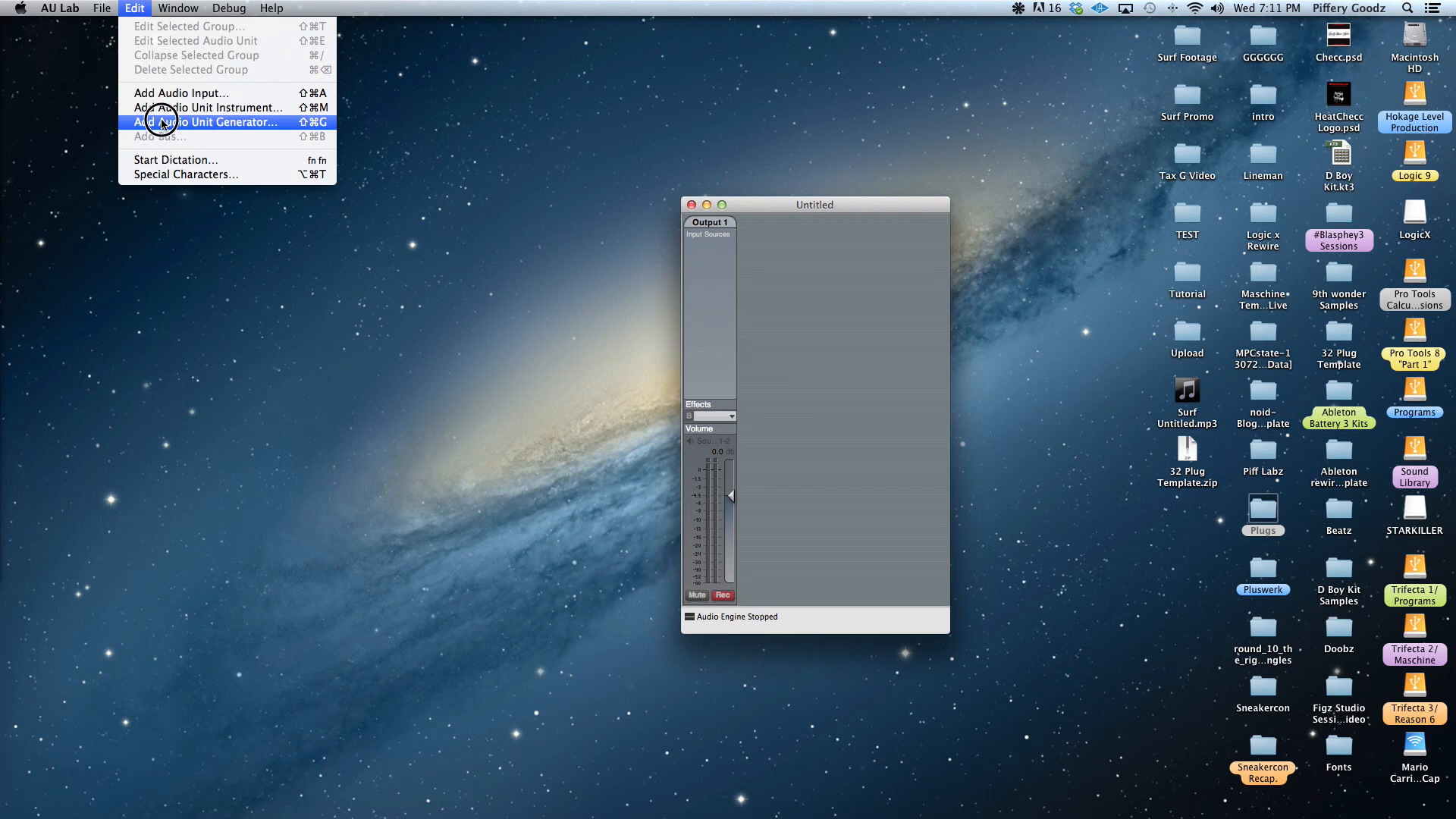
click(213, 112)
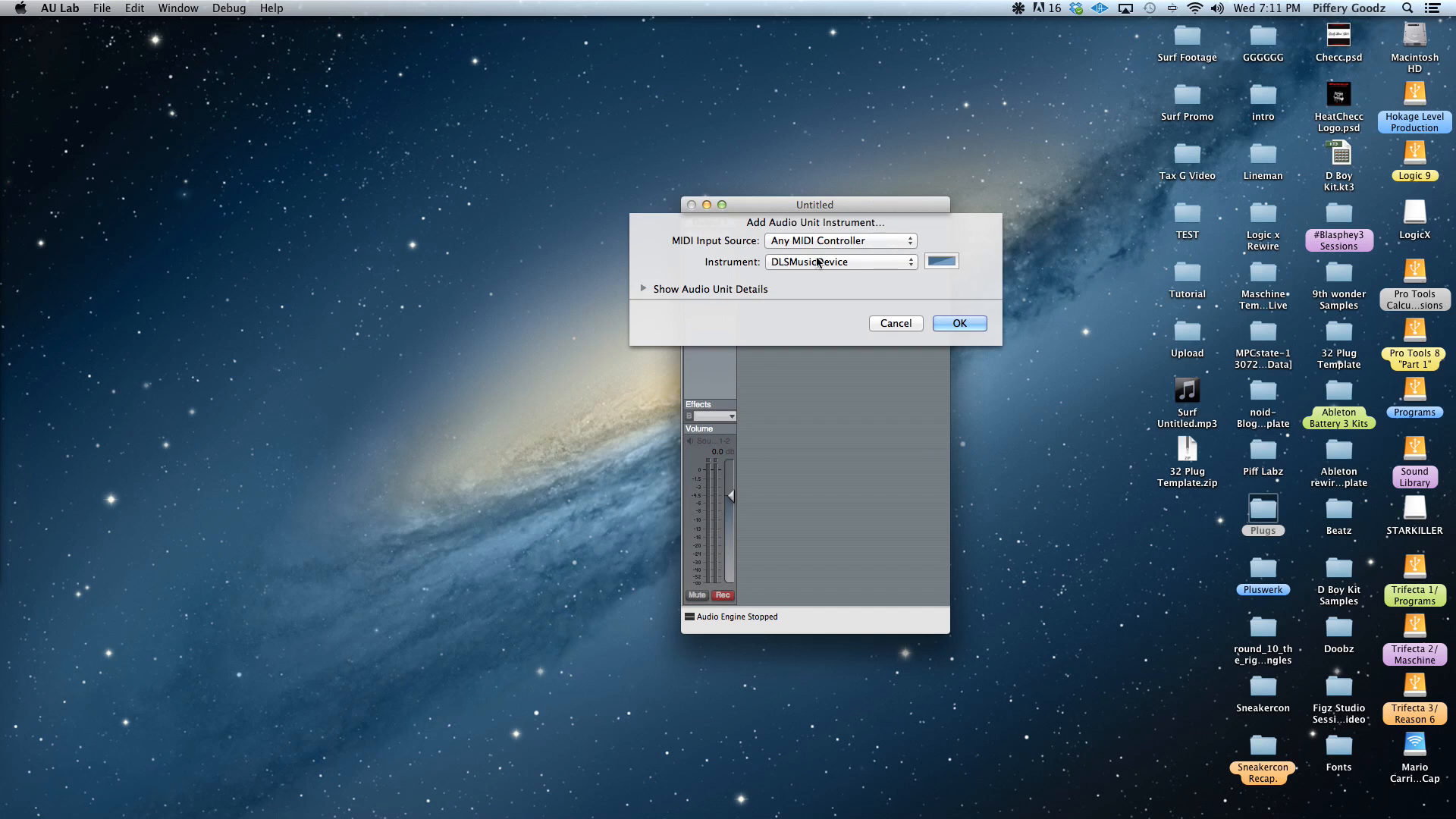
click(643, 289)
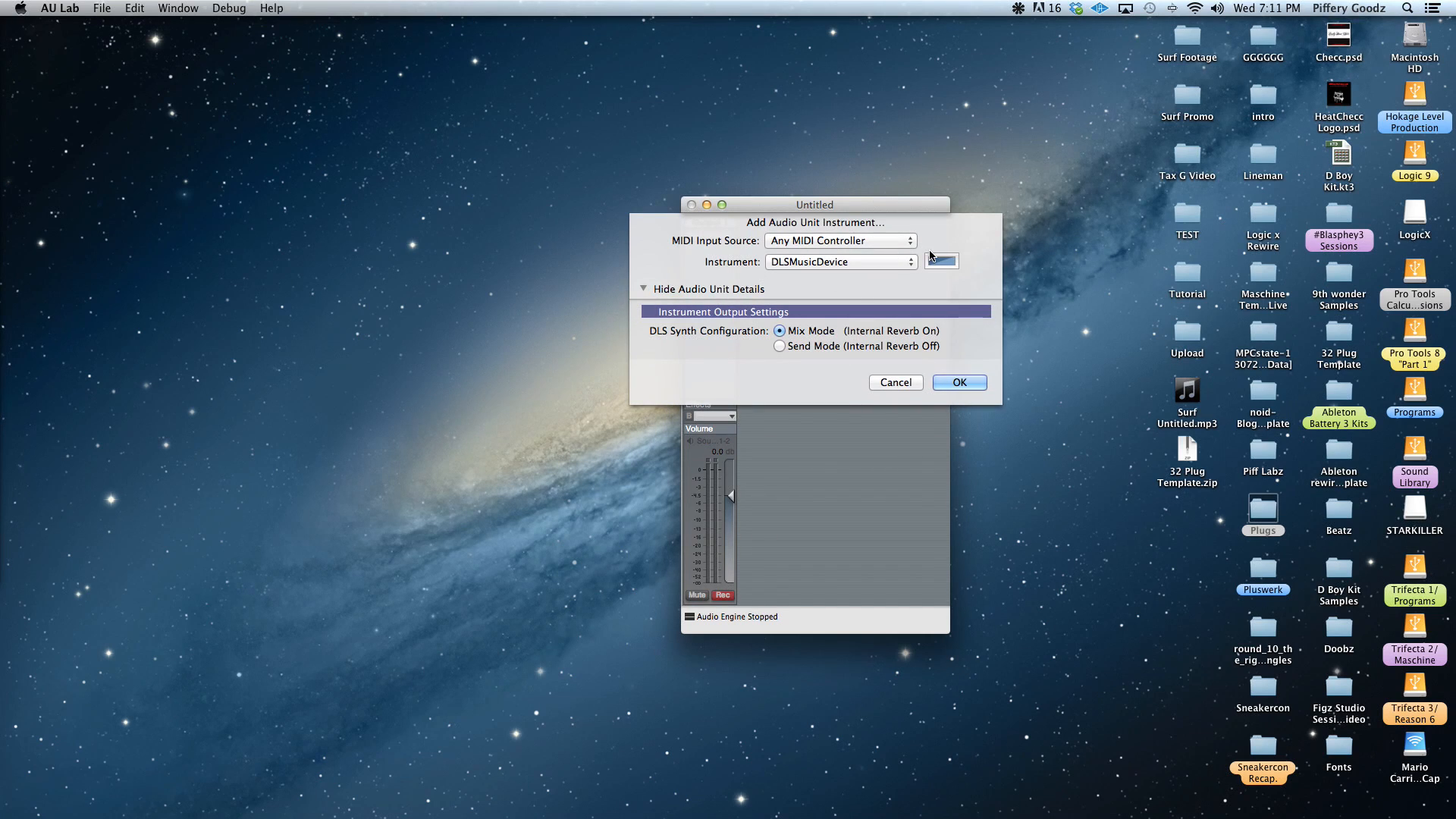
click(904, 248)
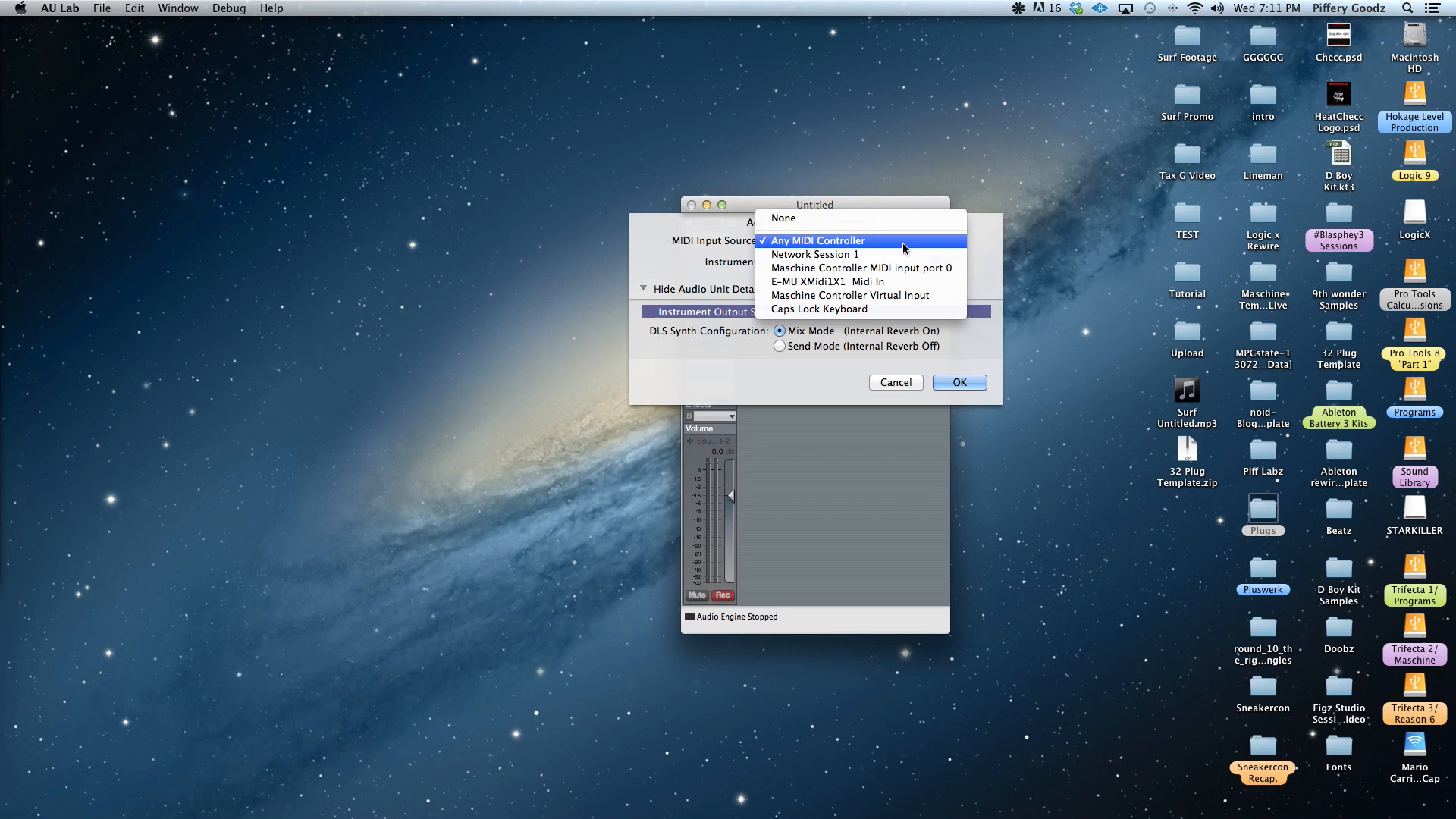
click(960, 243)
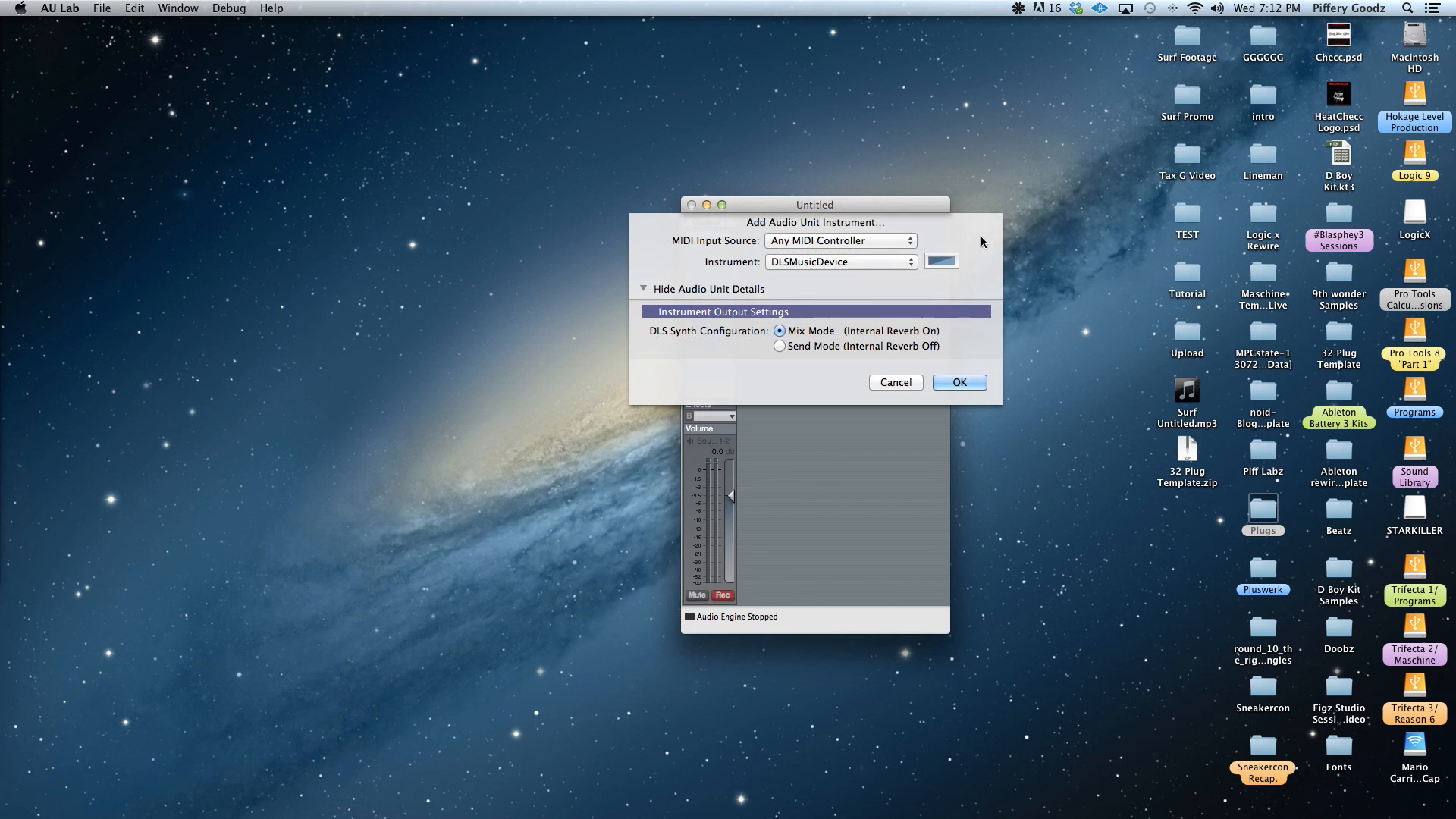
click(893, 264)
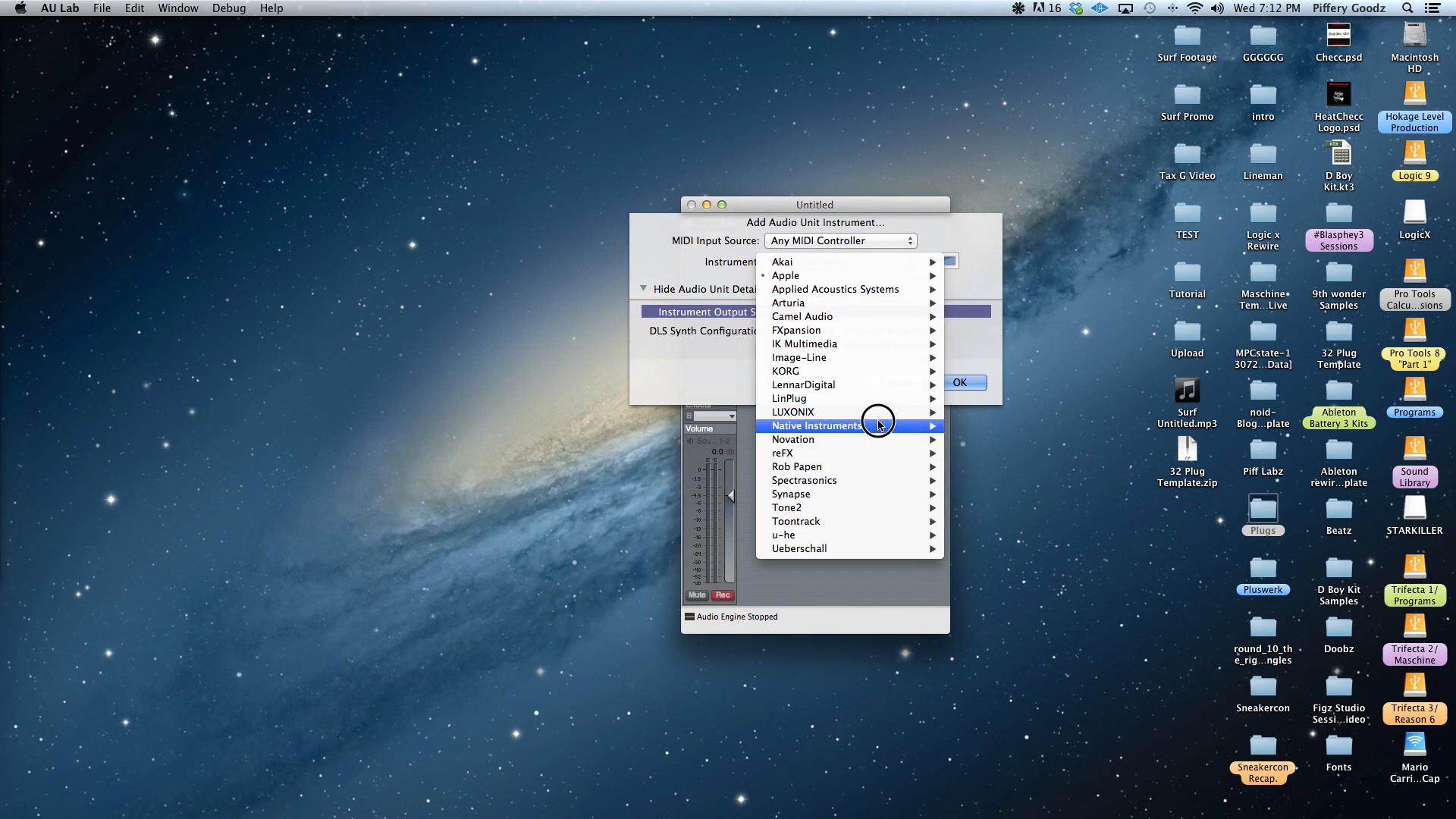
mouse_move(872, 414)
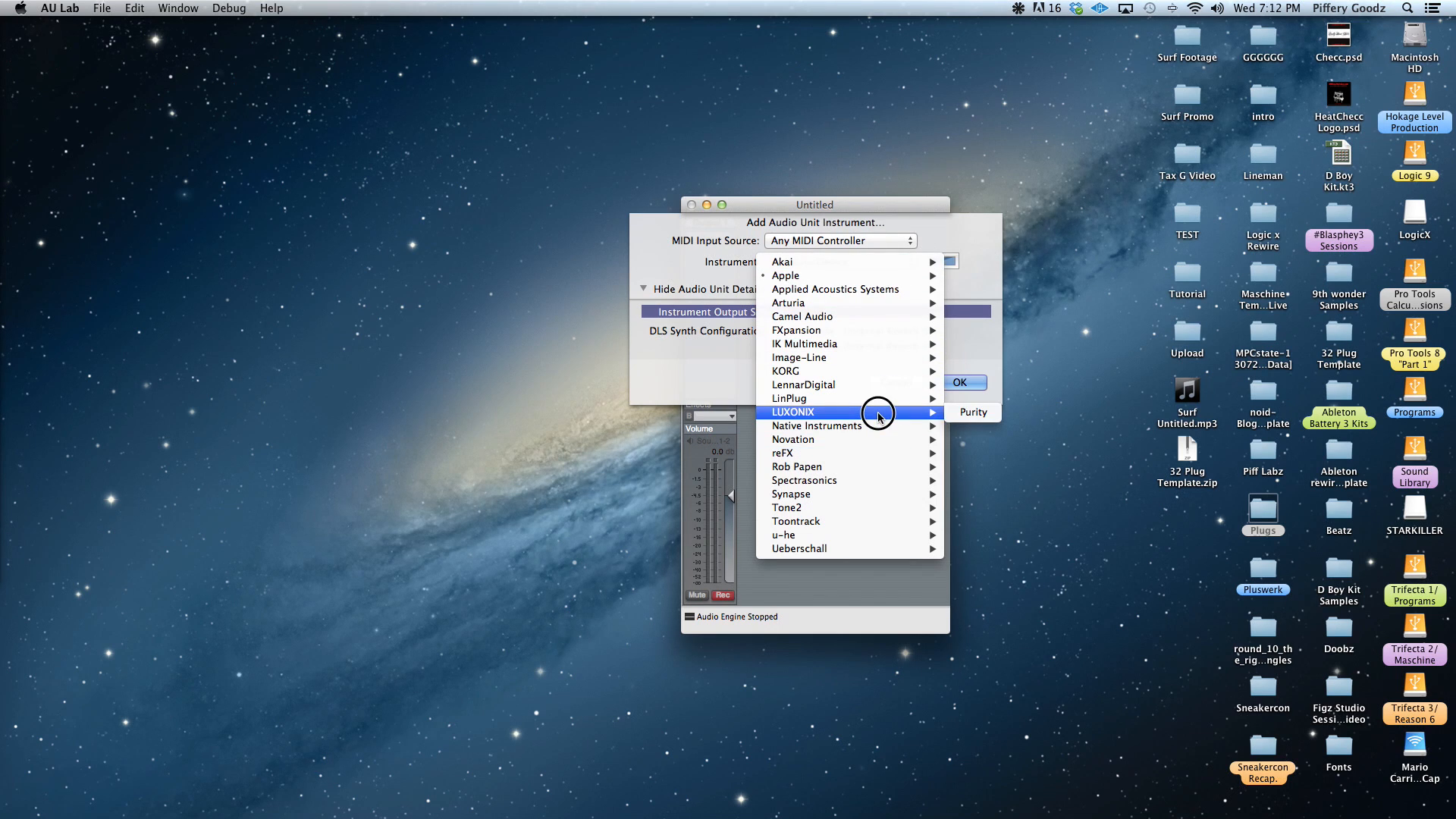
click(984, 416)
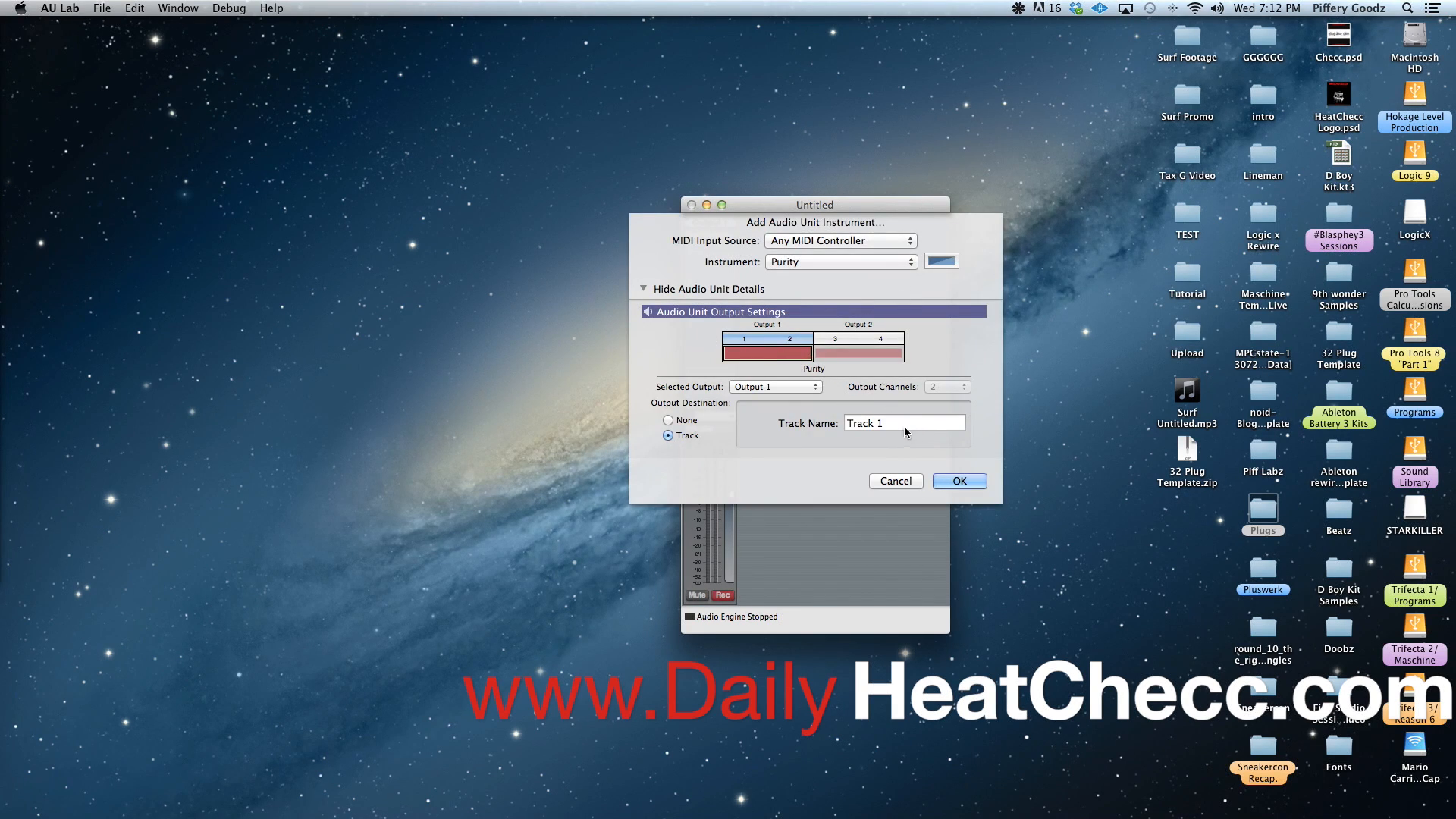
Name the instrument's output track Purity, add the instrument, and move the mixer window beside the Purity plug-in window
triple_click(898, 423)
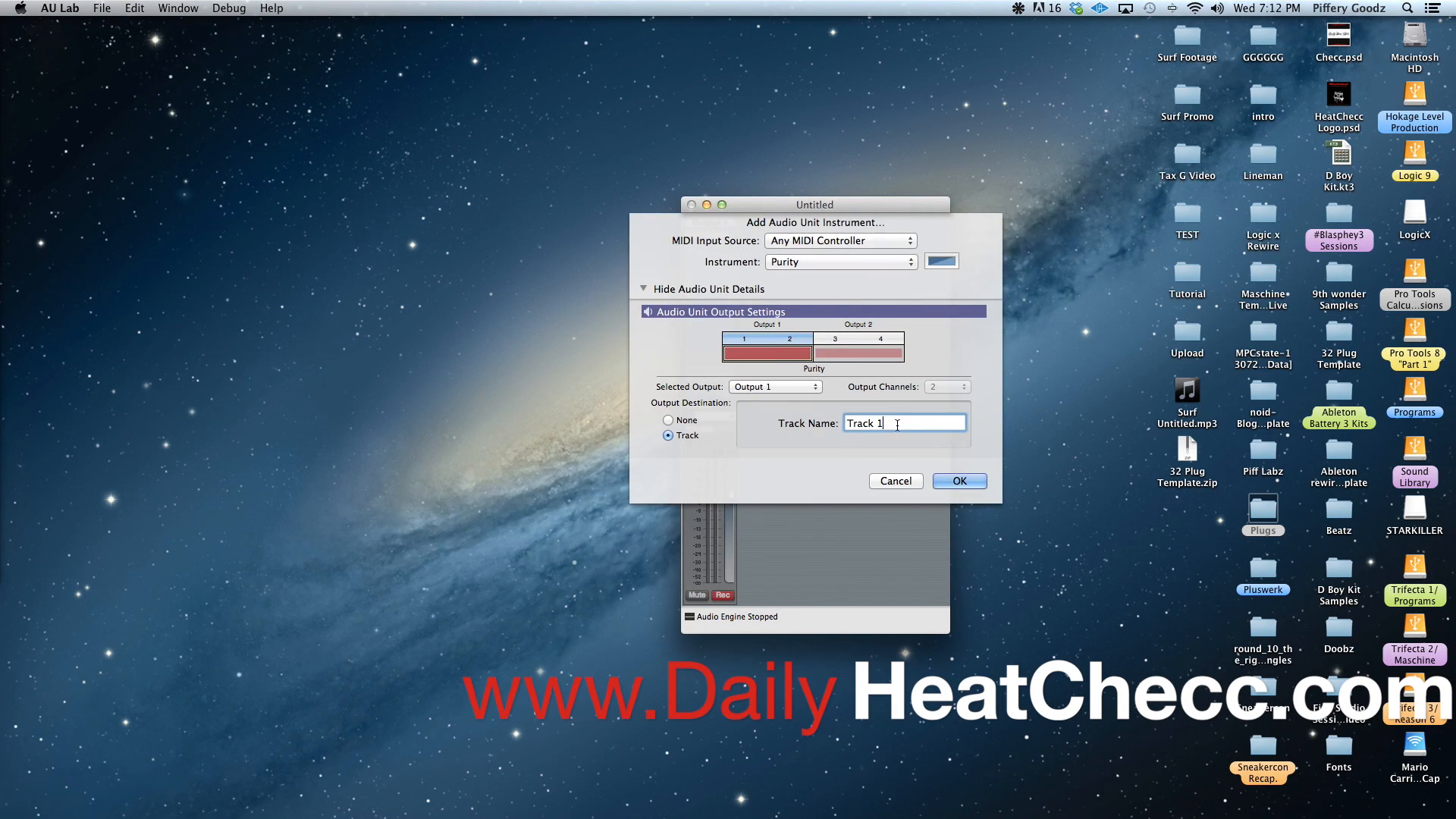
click(643, 290)
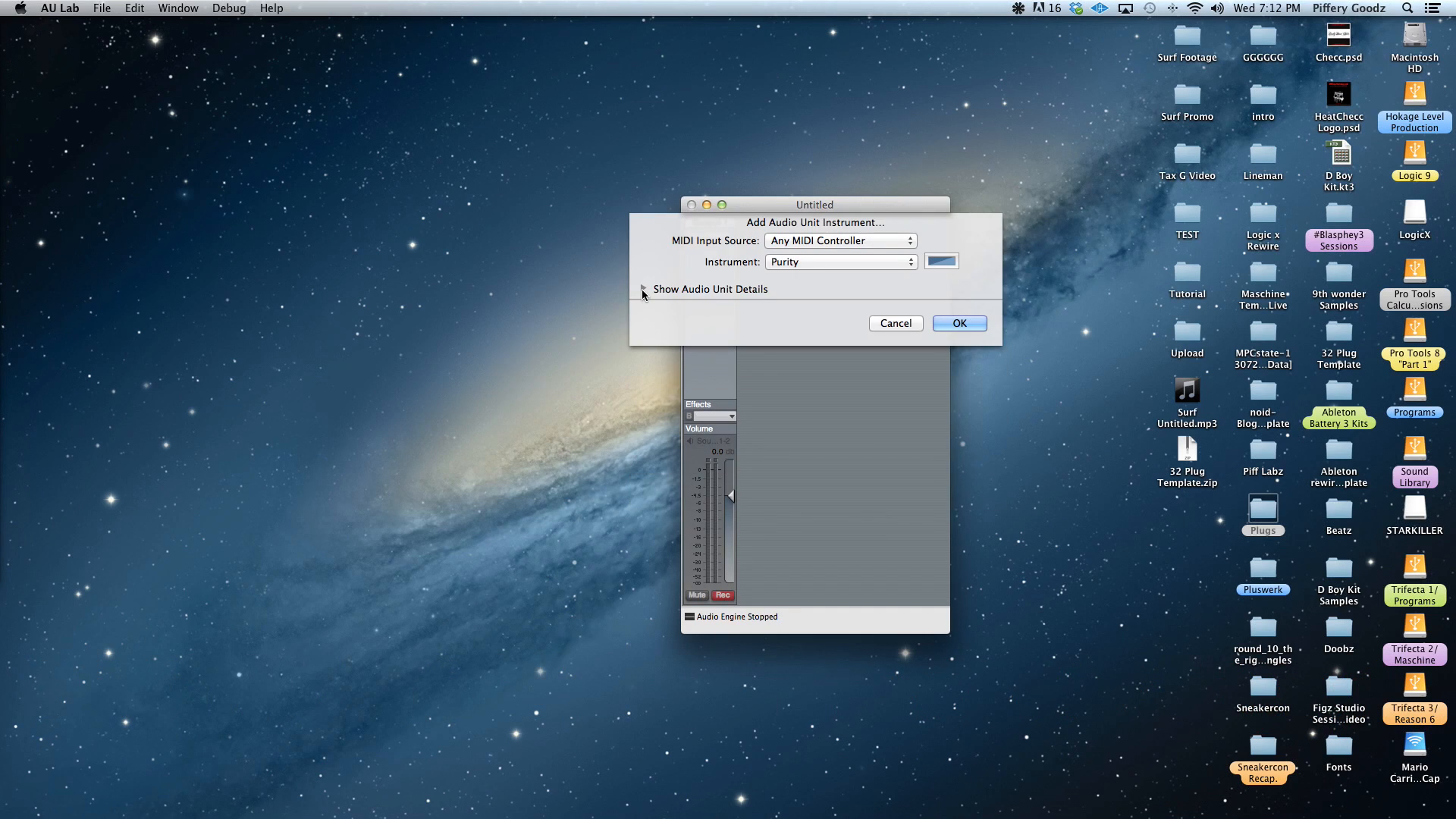
click(643, 290)
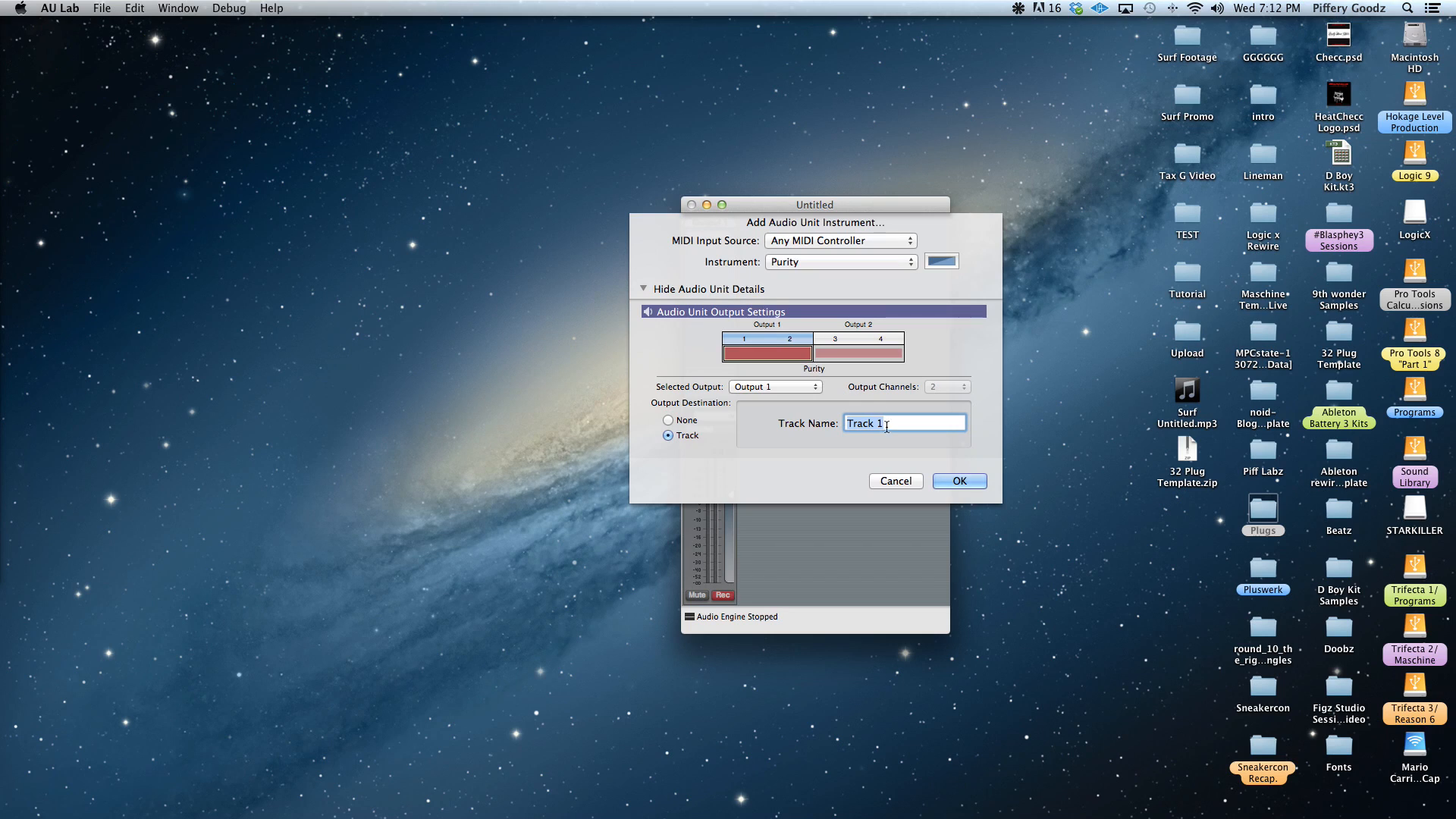
click(885, 427)
key(BackSpace)
text(Purity)
click(968, 483)
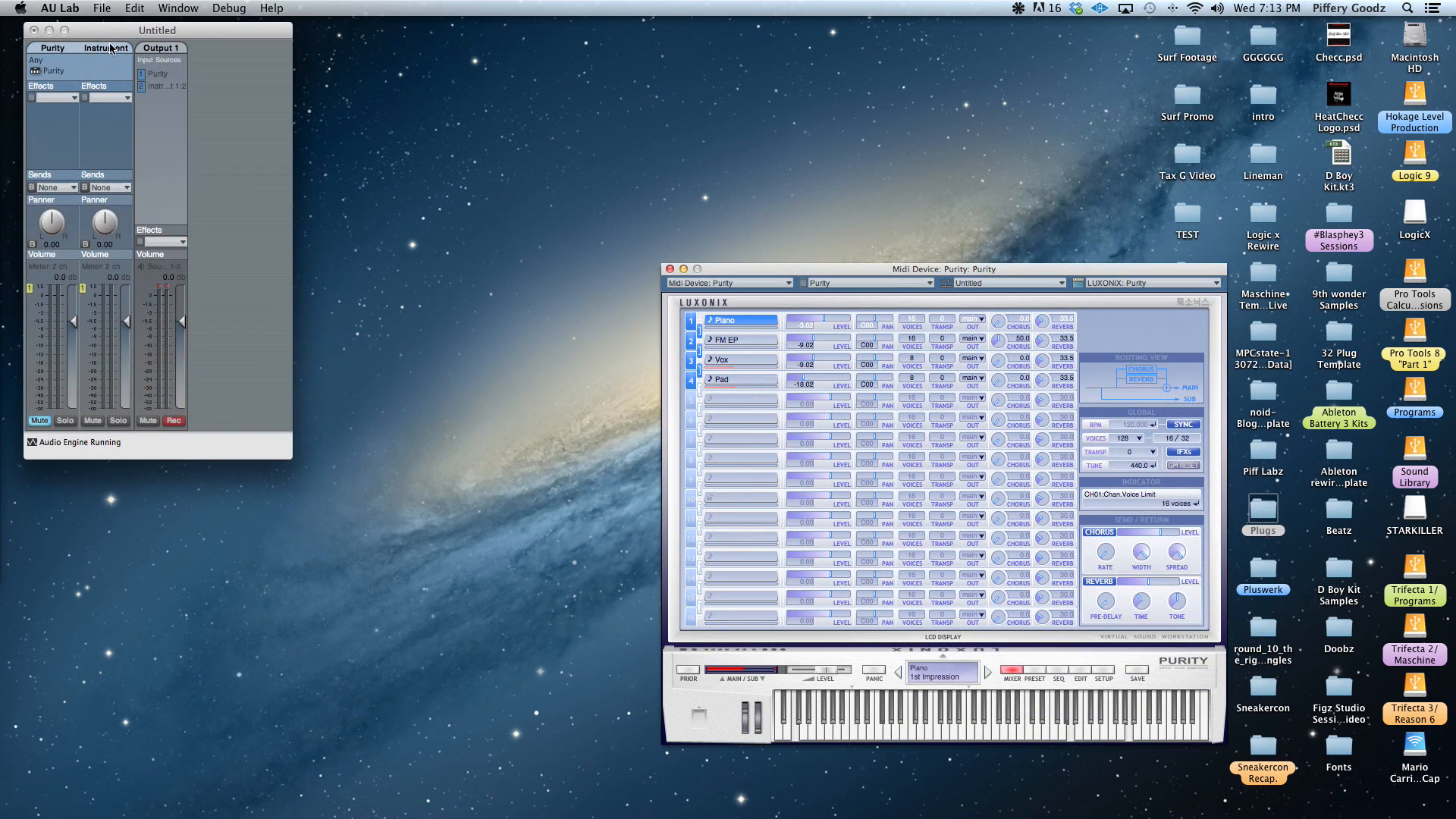
drag(85, 27, 393, 295)
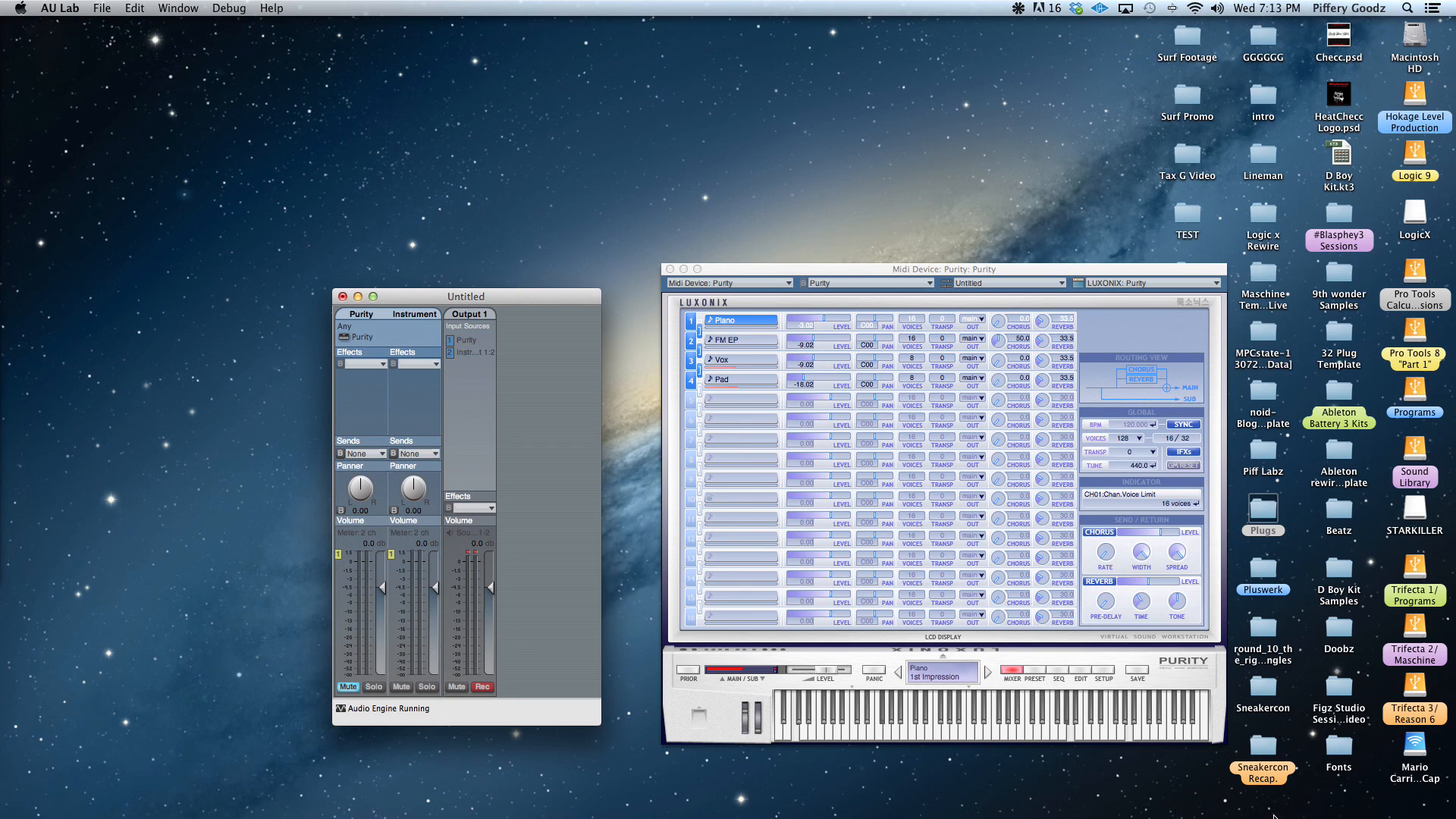
Switch to Logic Pro X and start a new project
mouse_move(1207, 817)
click(950, 810)
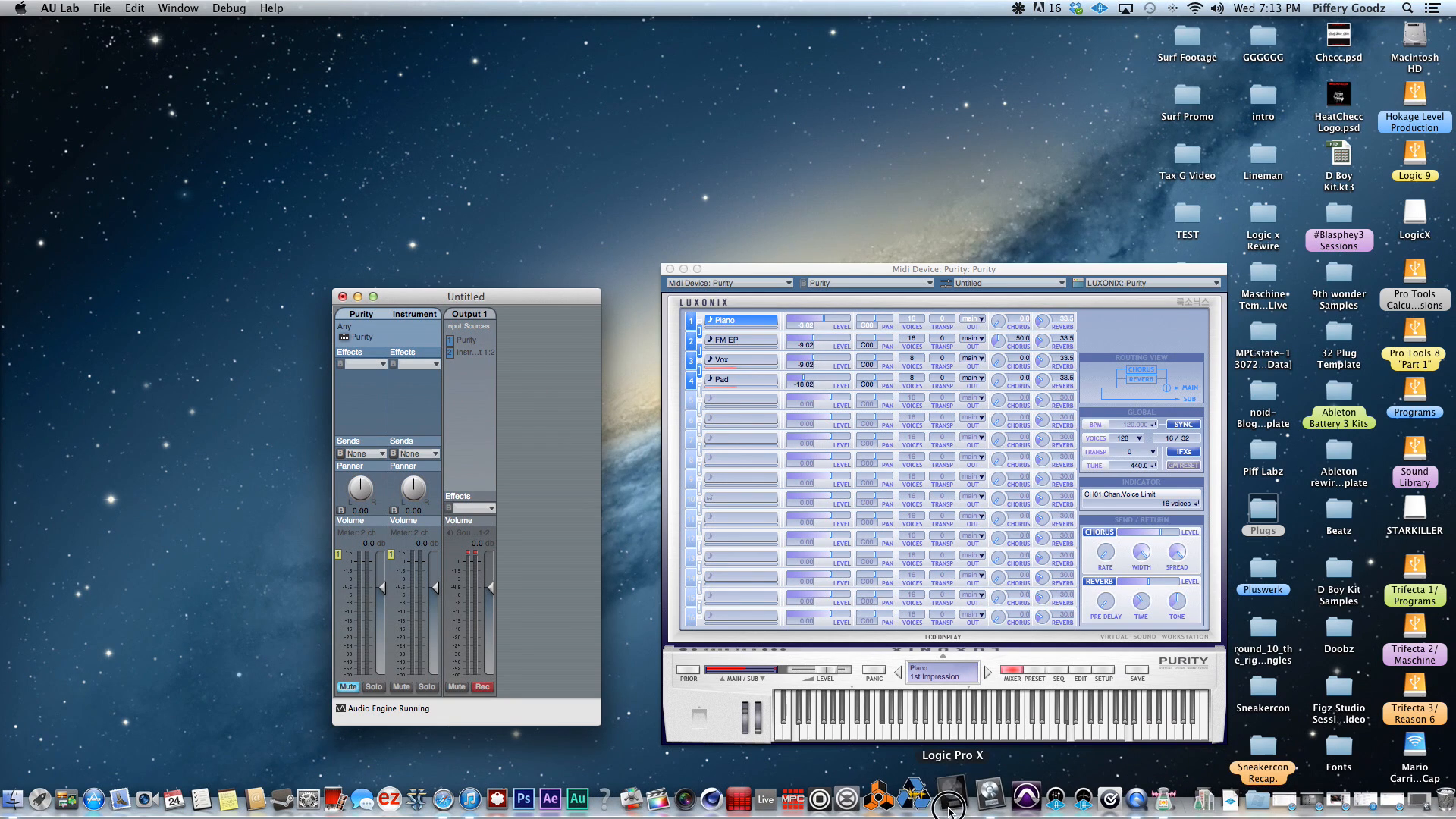
click(125, 8)
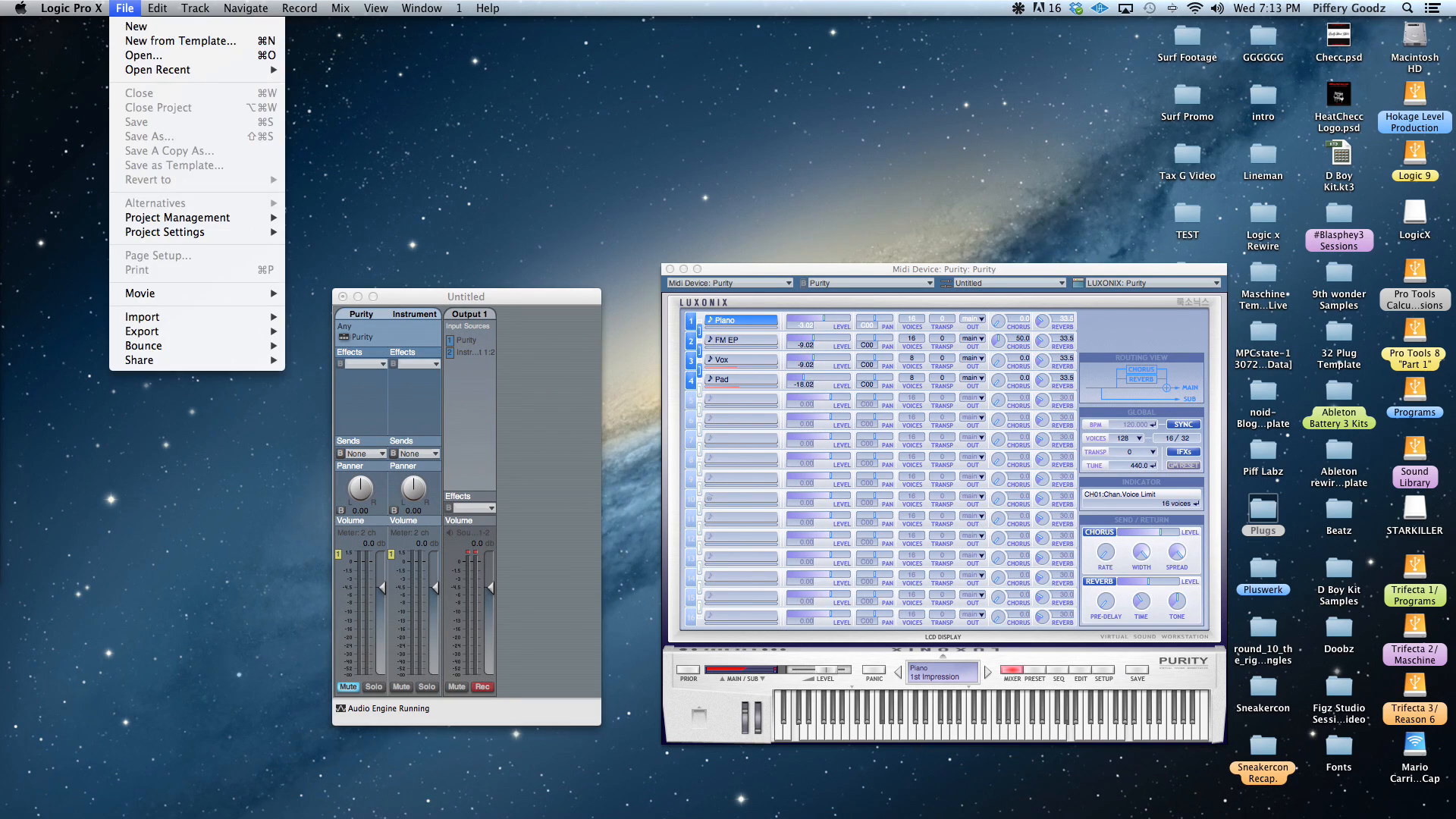
click(125, 40)
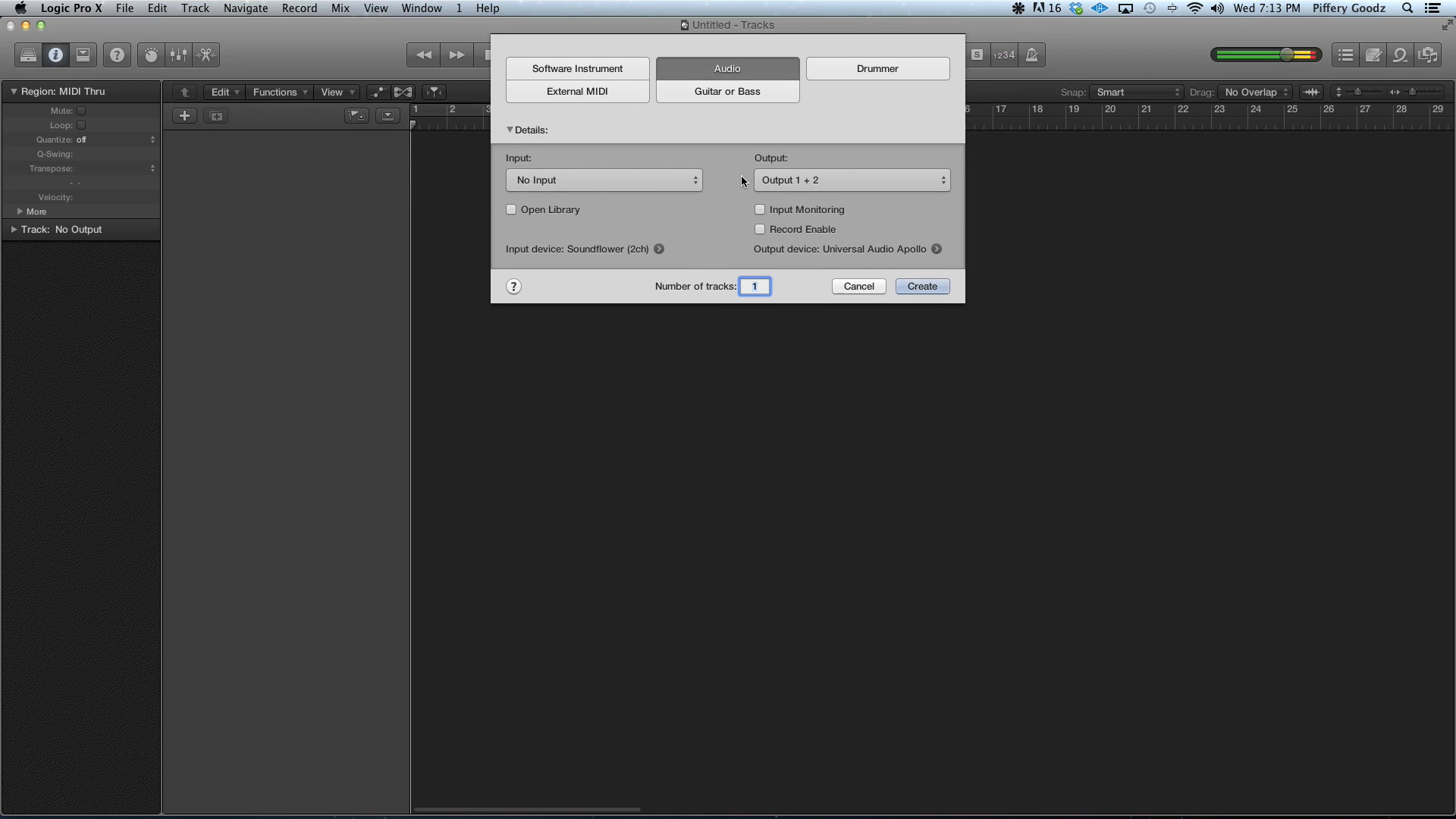
Create one External MIDI track in the new project with Network Session 1 - 1 as its output
click(576, 94)
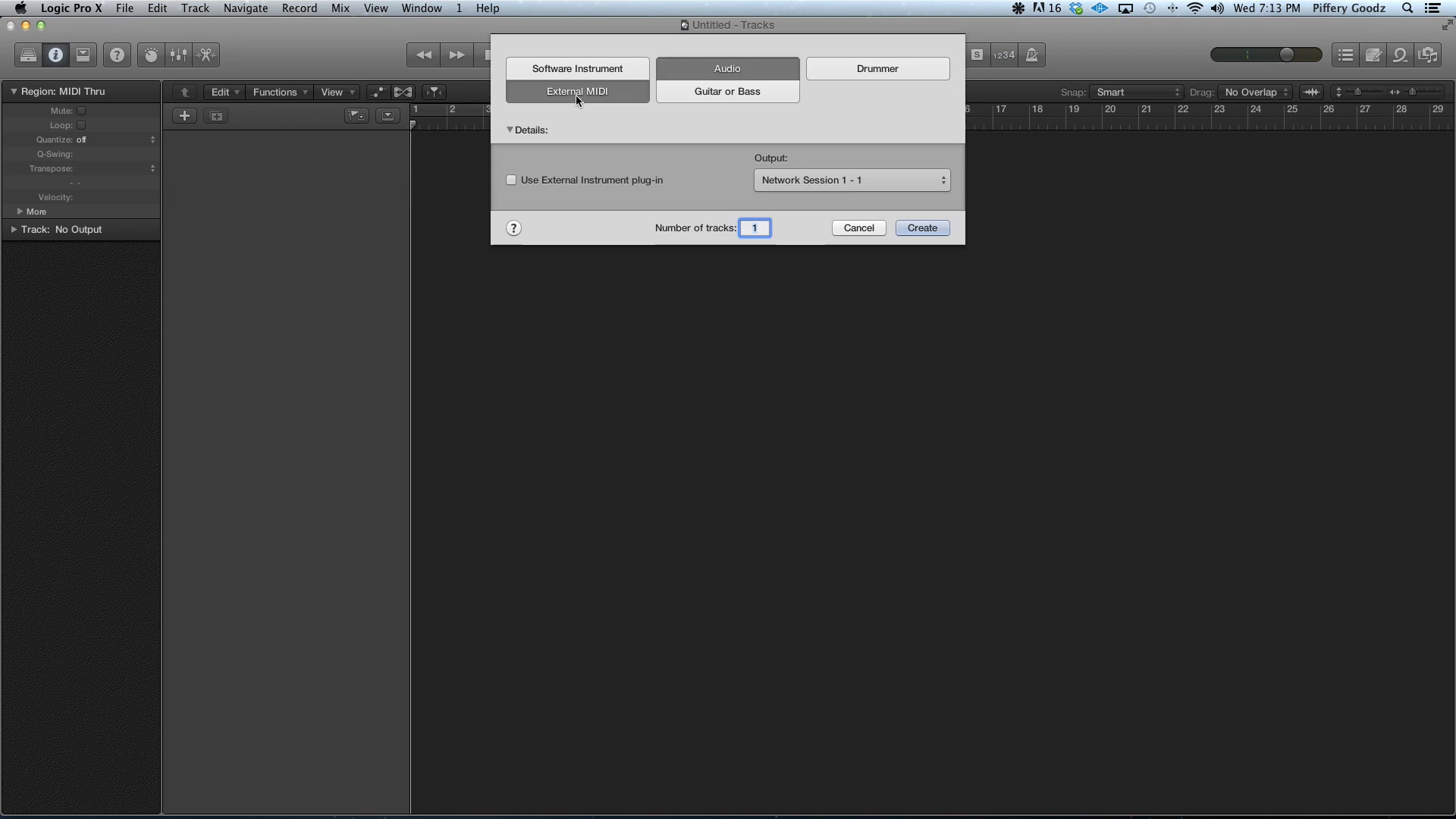
click(926, 227)
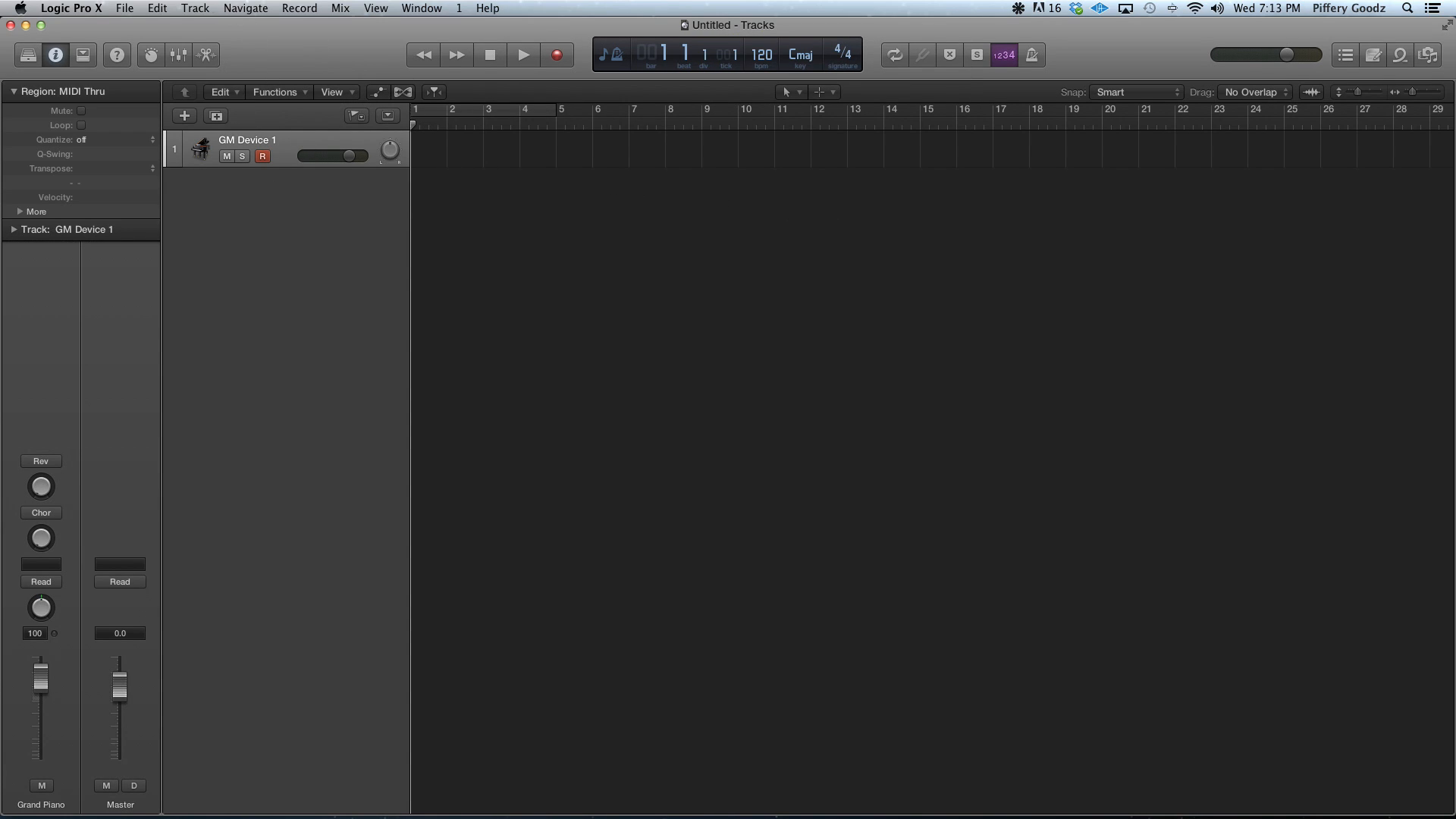
Examine the output and input devices in the audio preferences, moving the window to the middle of the screen, and close it
click(71, 7)
mouse_move(97, 50)
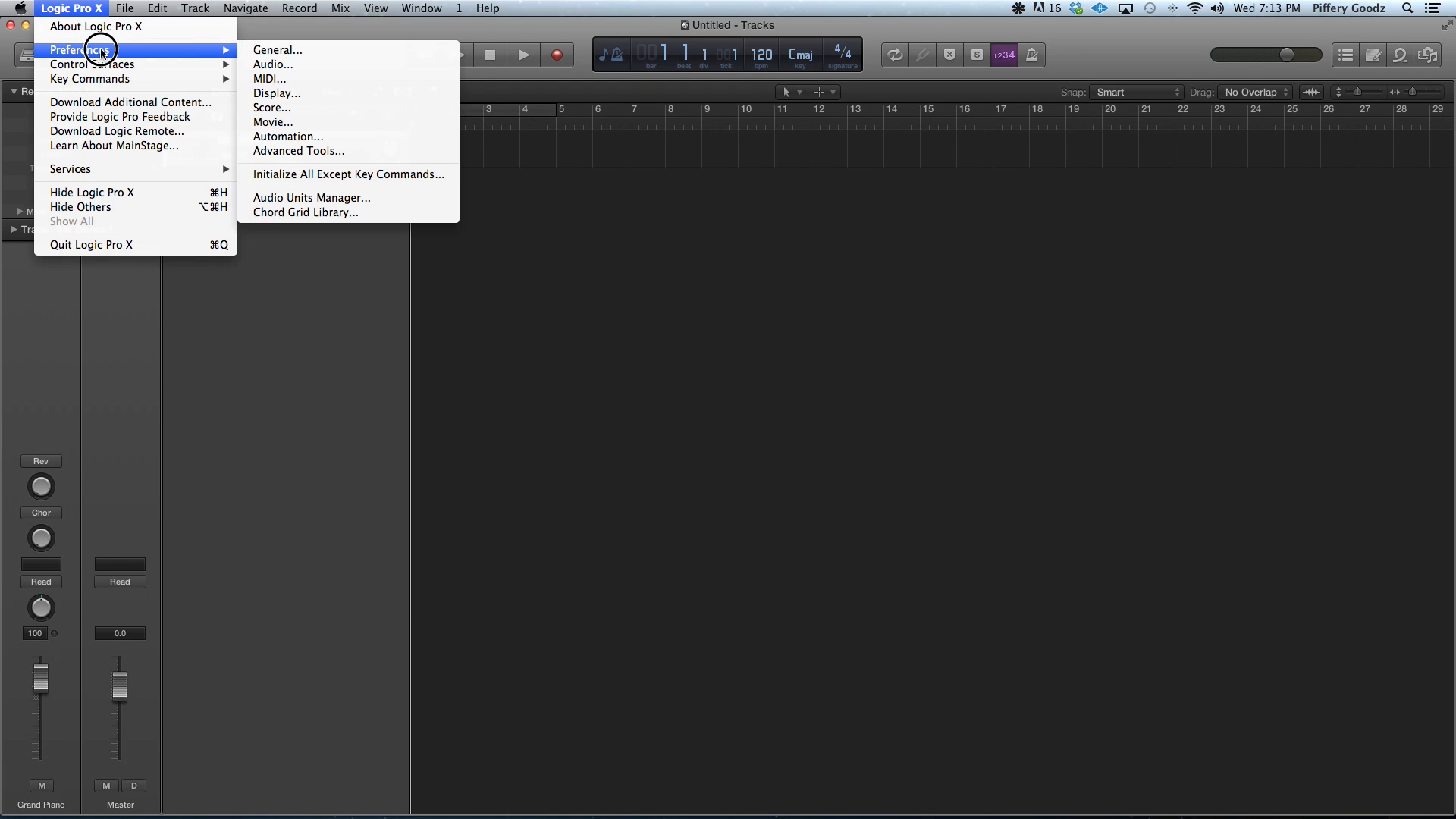
click(250, 66)
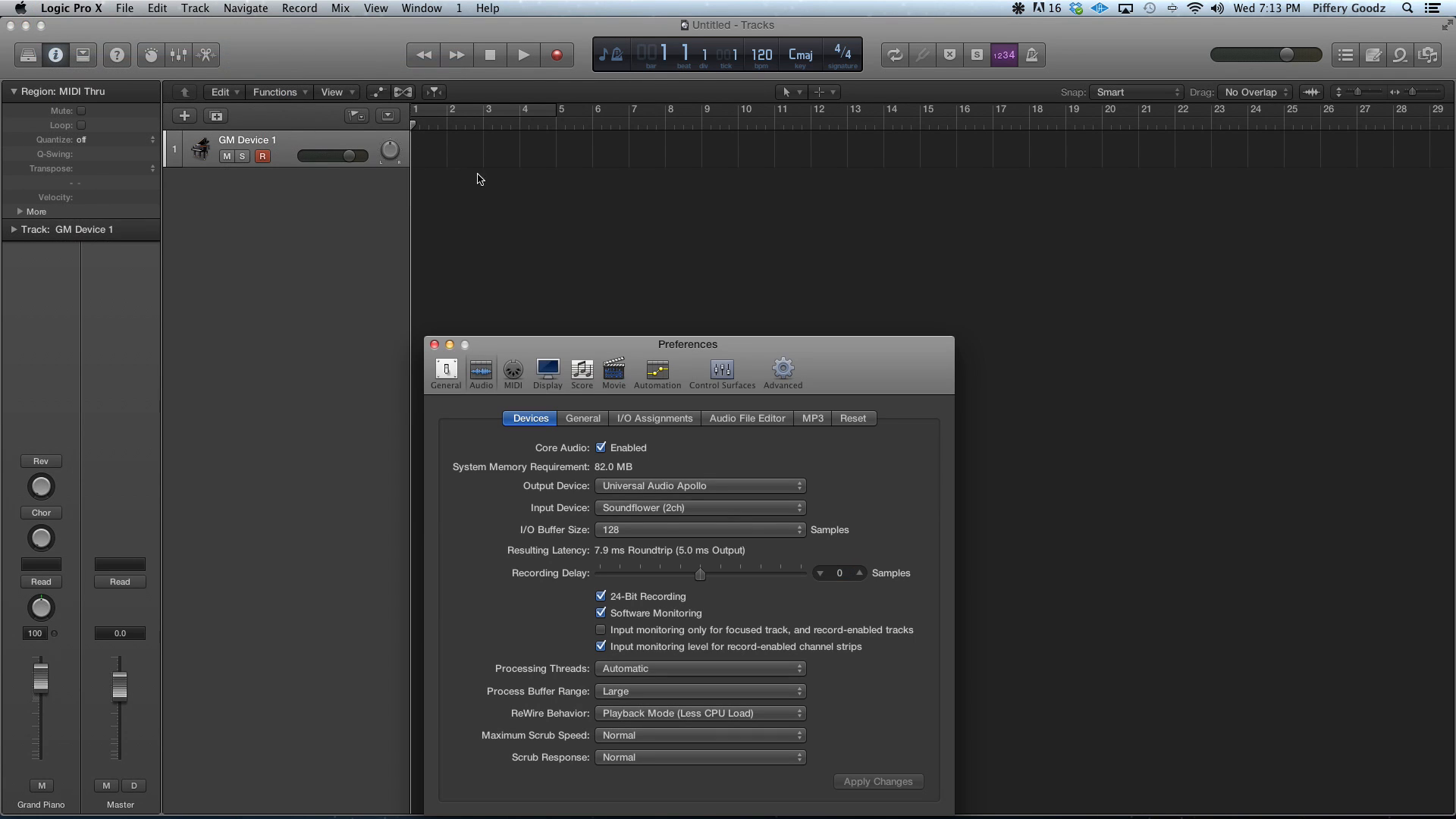
drag(720, 344, 870, 222)
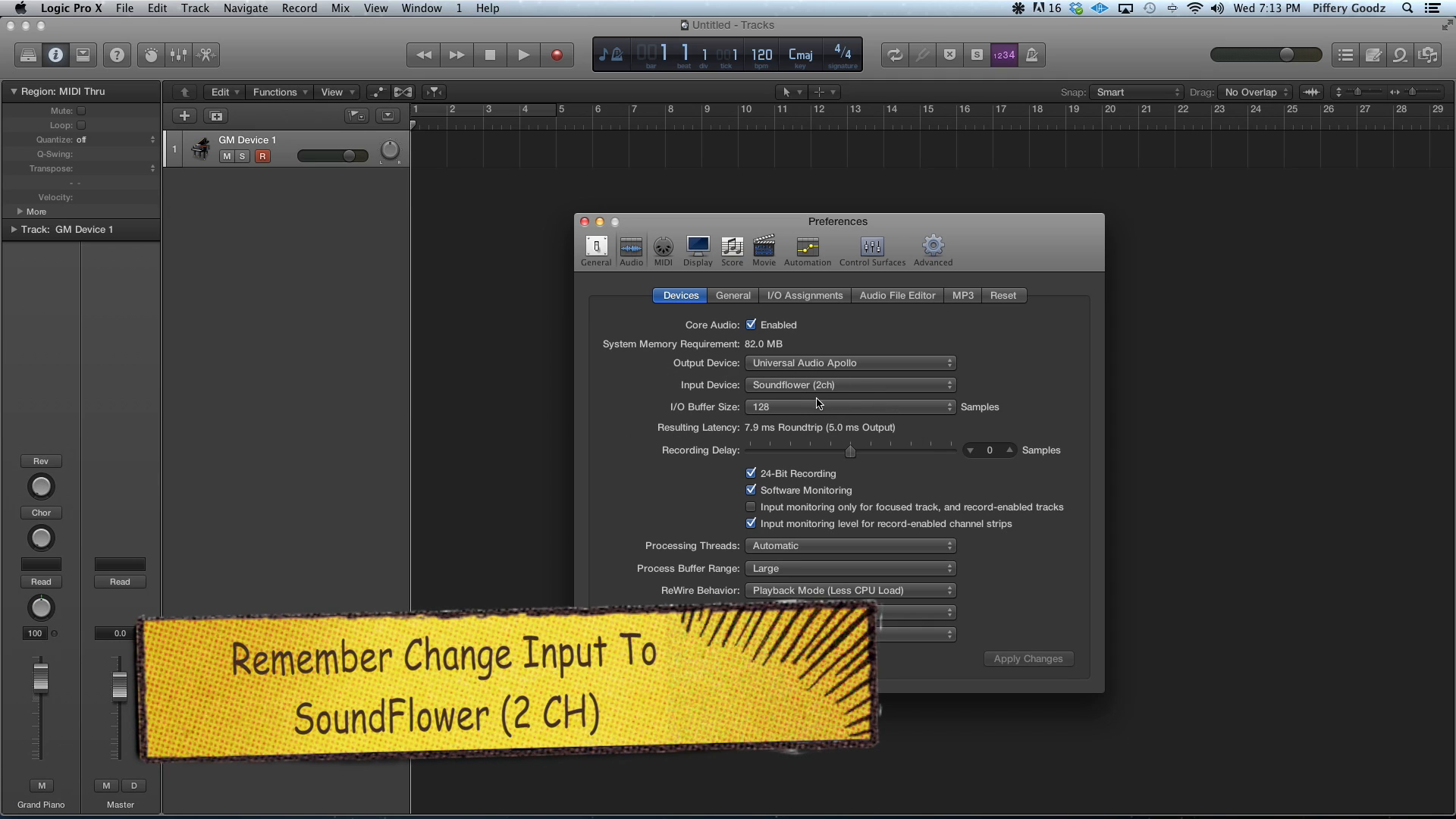
click(585, 222)
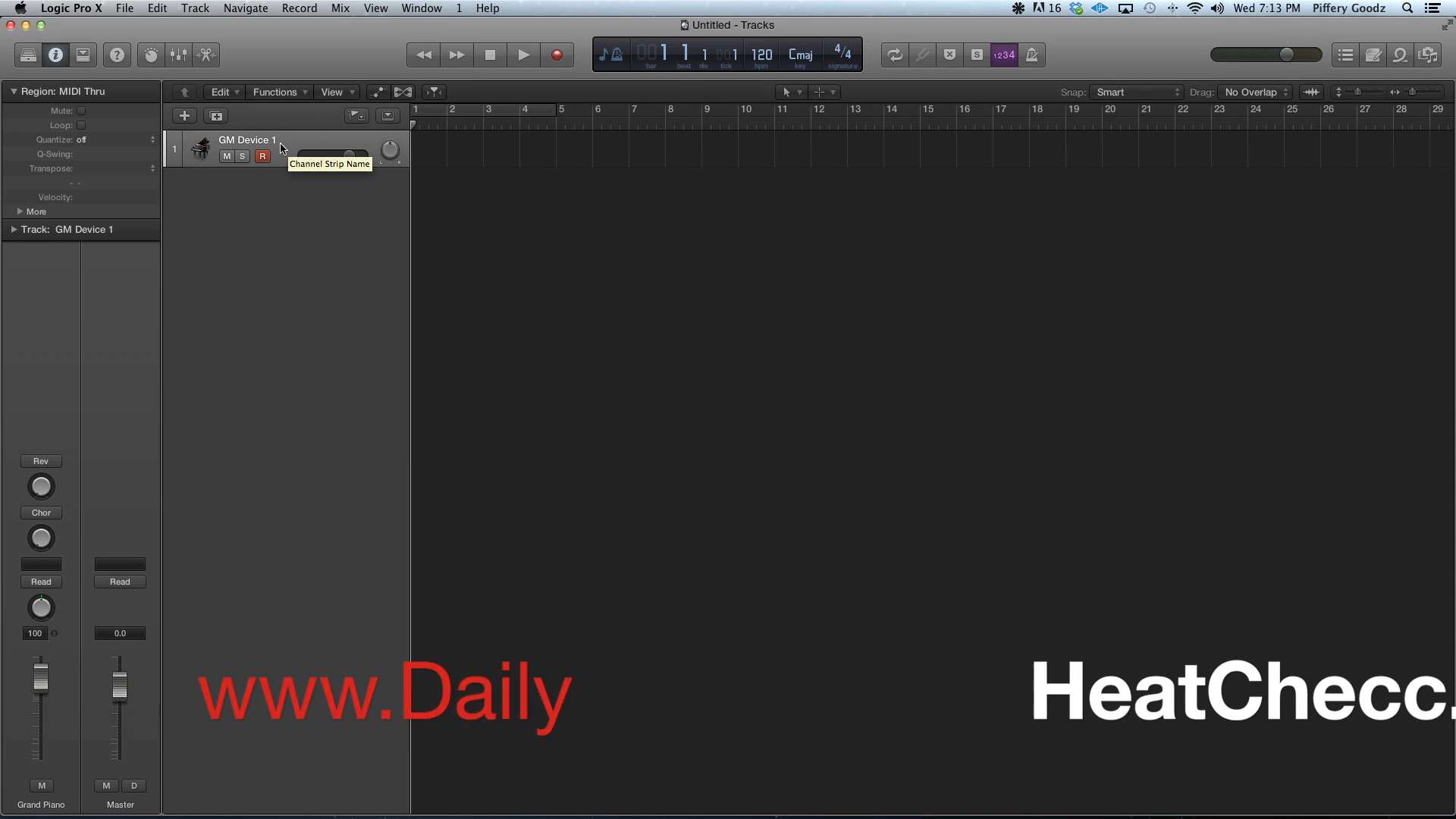
Show the Library and assign the External MIDI track to Channel 1 of Purity
click(29, 57)
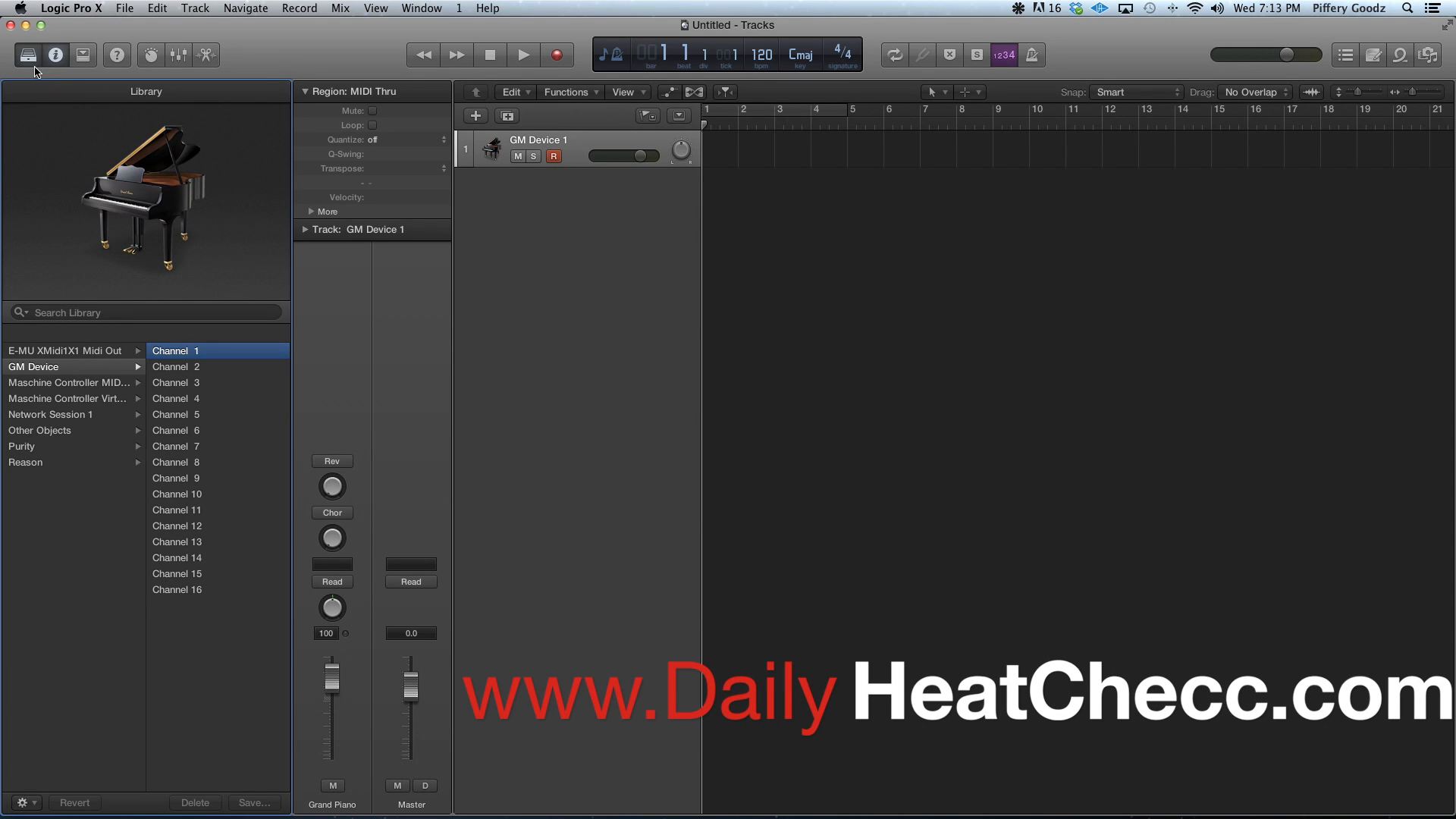
click(53, 461)
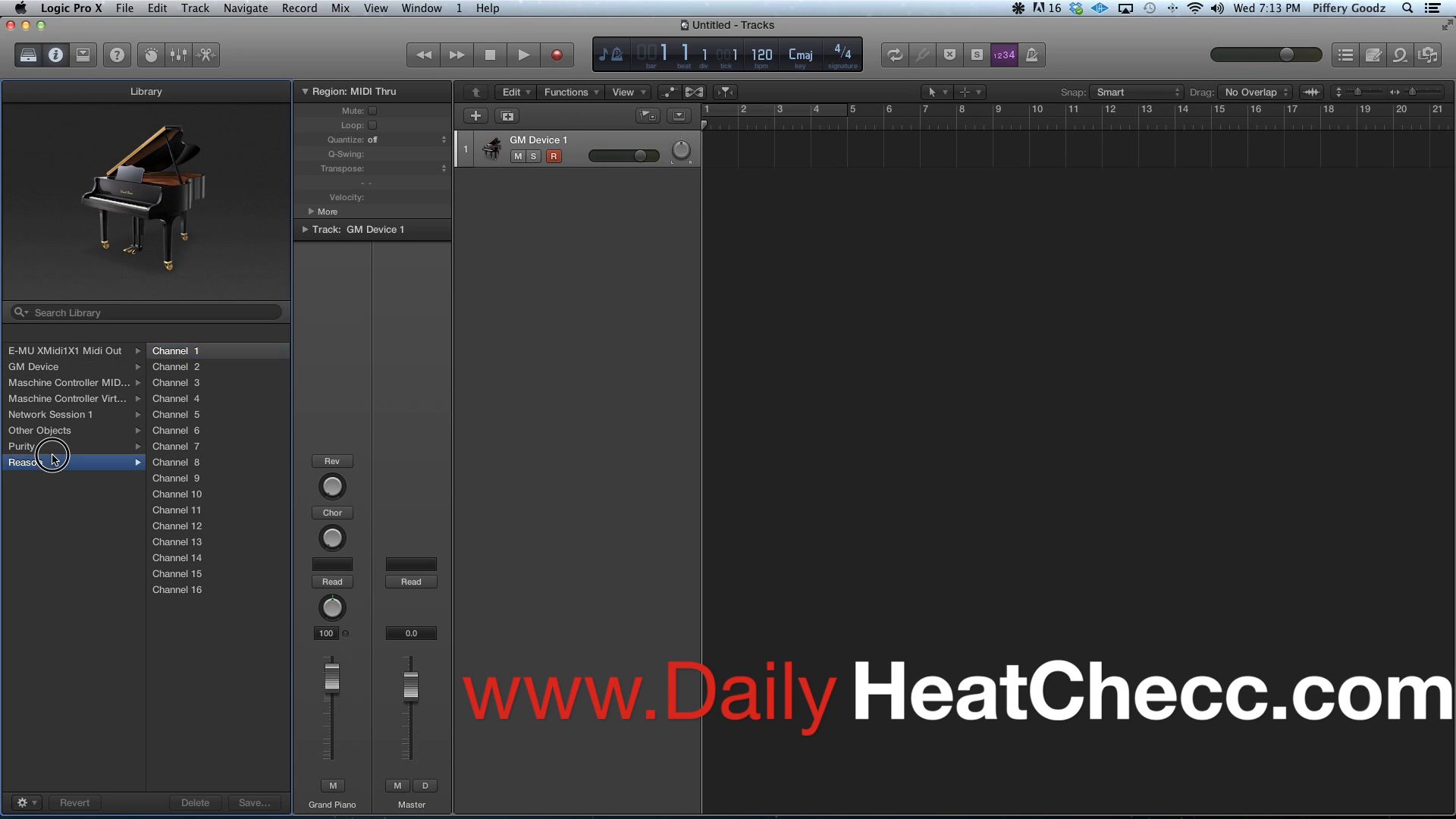
click(55, 451)
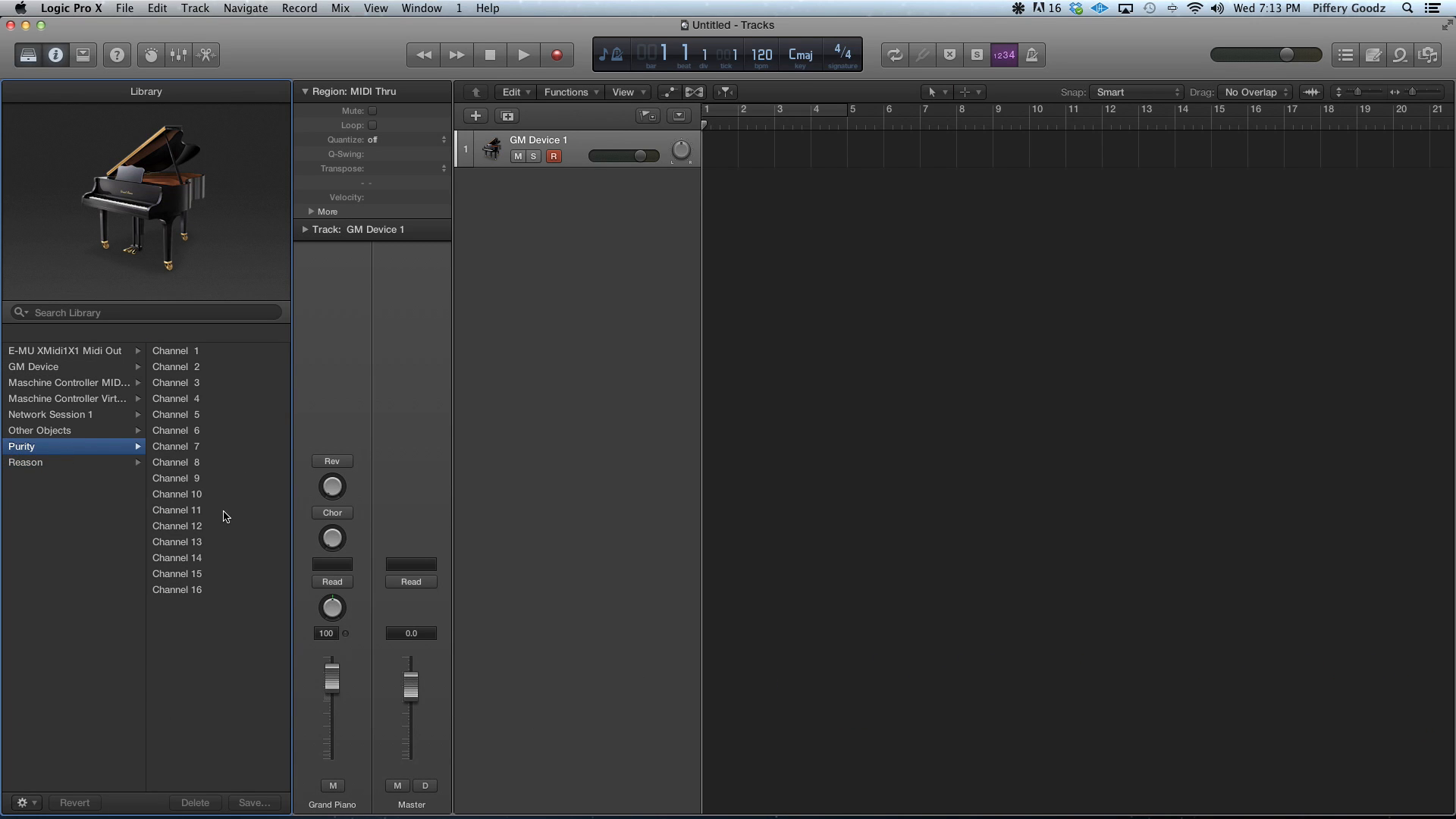
click(179, 352)
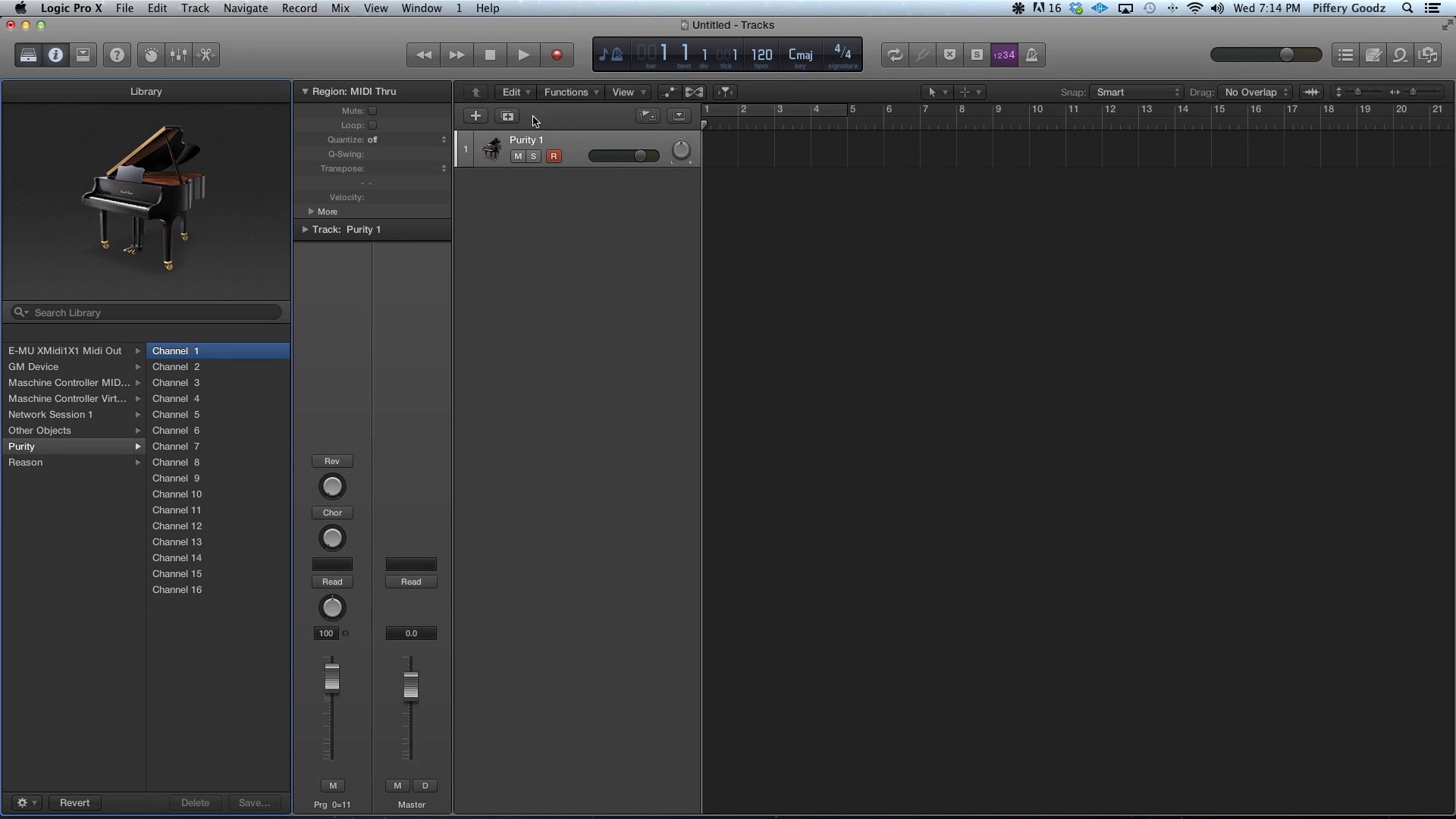
Add one audio track routed to Output 1 + 2, with Input Monitoring and Record Enable selected
click(477, 117)
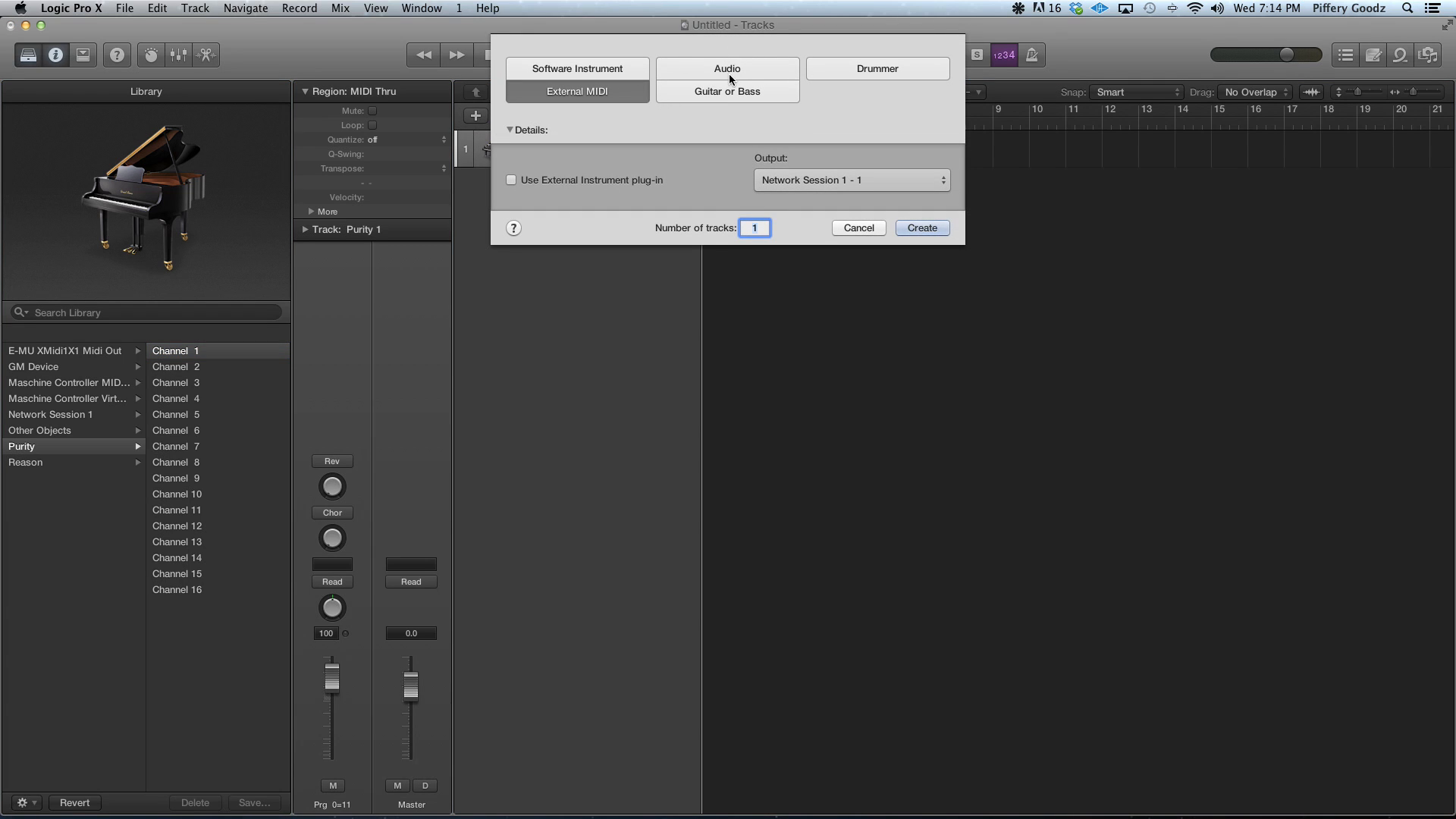
click(730, 74)
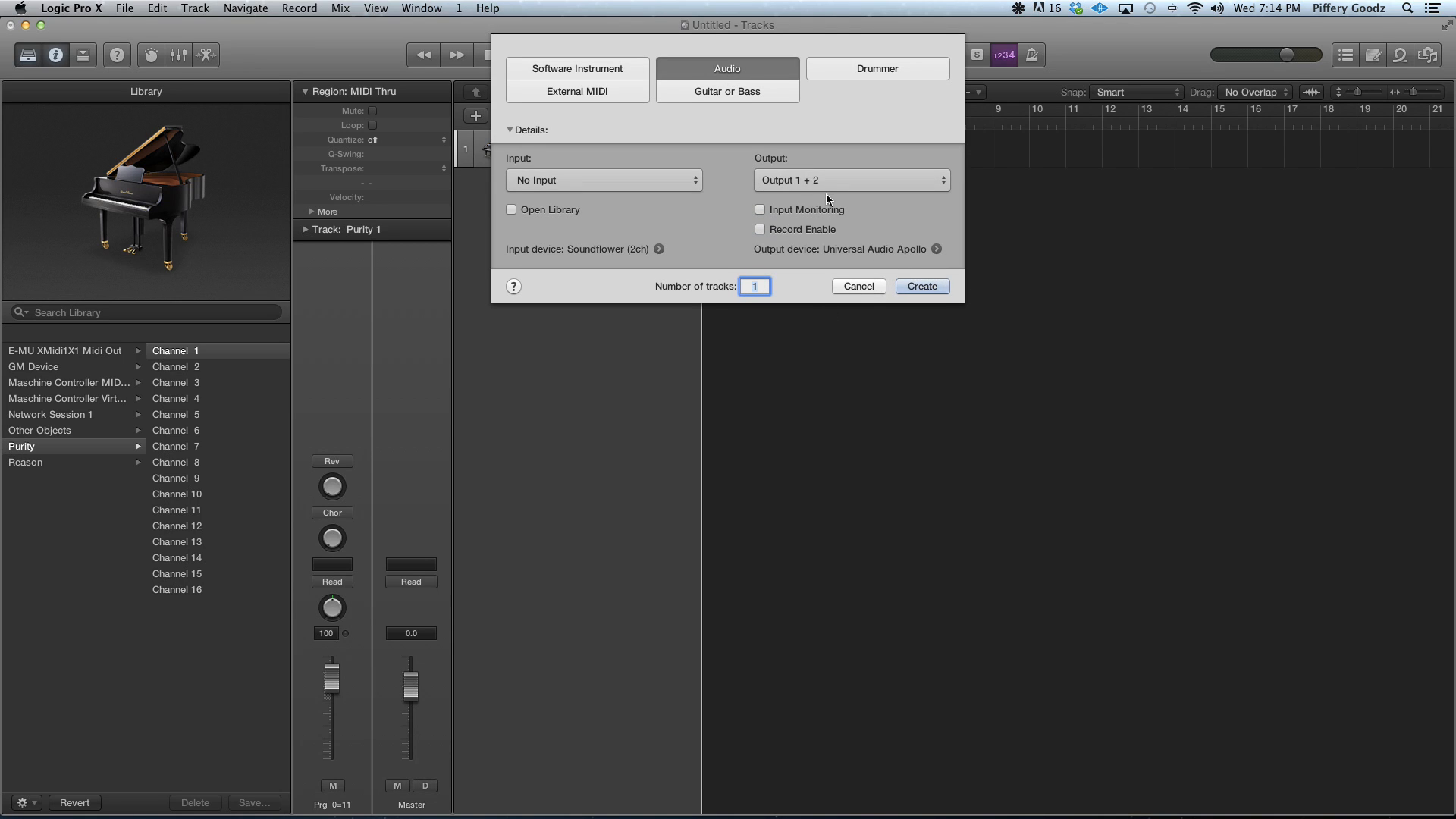
click(760, 209)
click(762, 230)
click(932, 293)
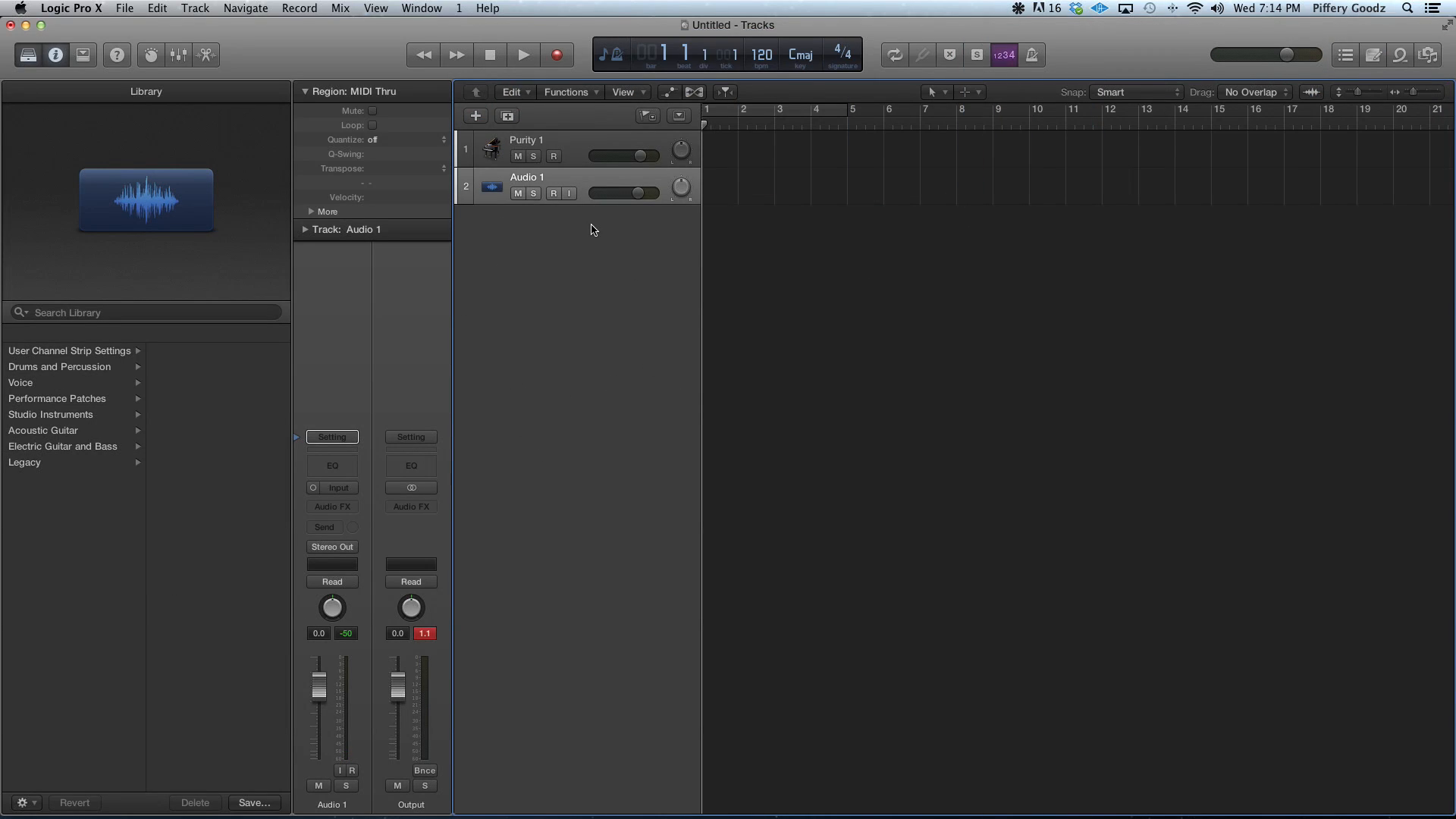
Turn on input monitoring for the Audio 1 track and set its input format to Stereo
click(568, 195)
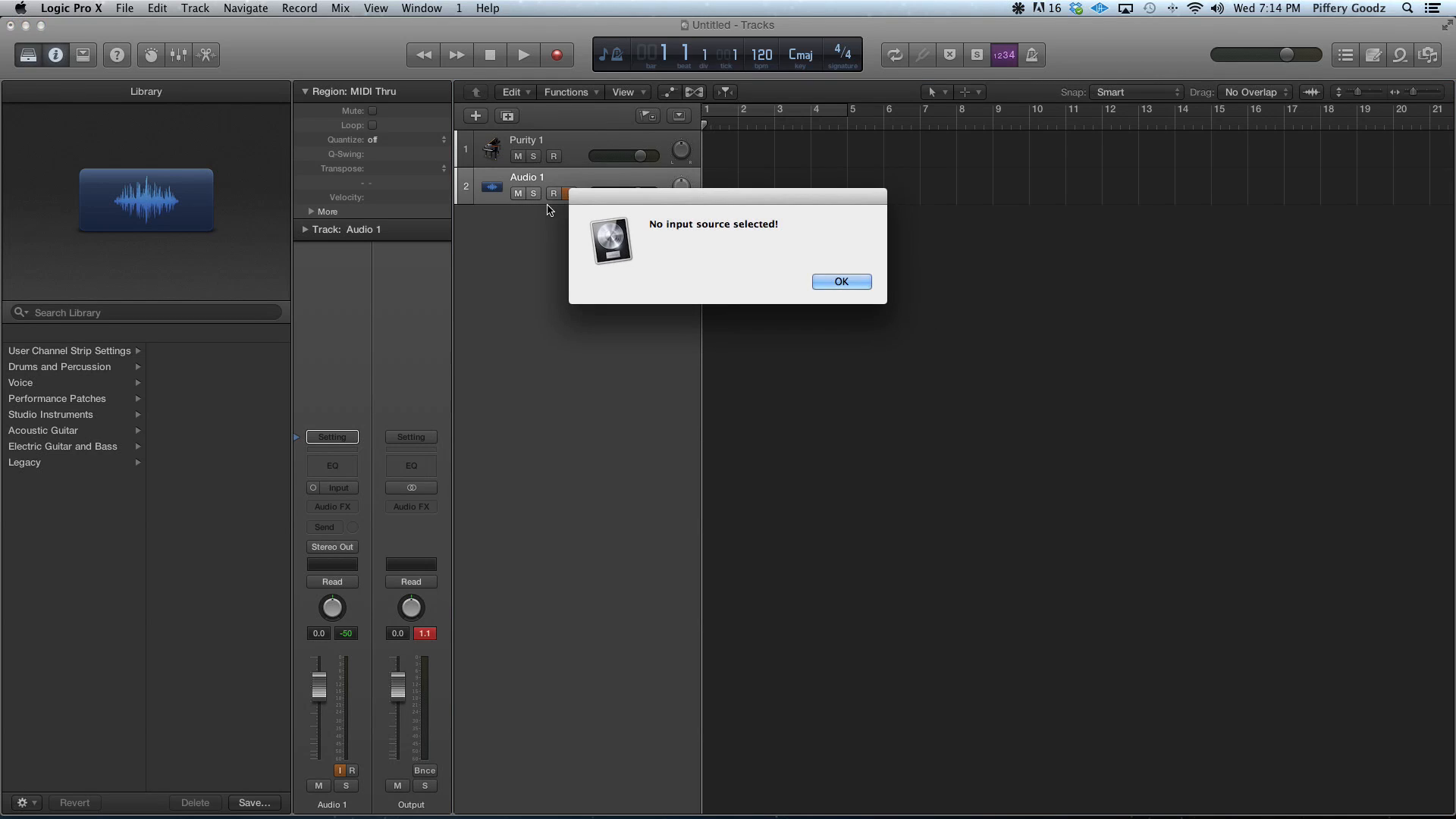
click(838, 281)
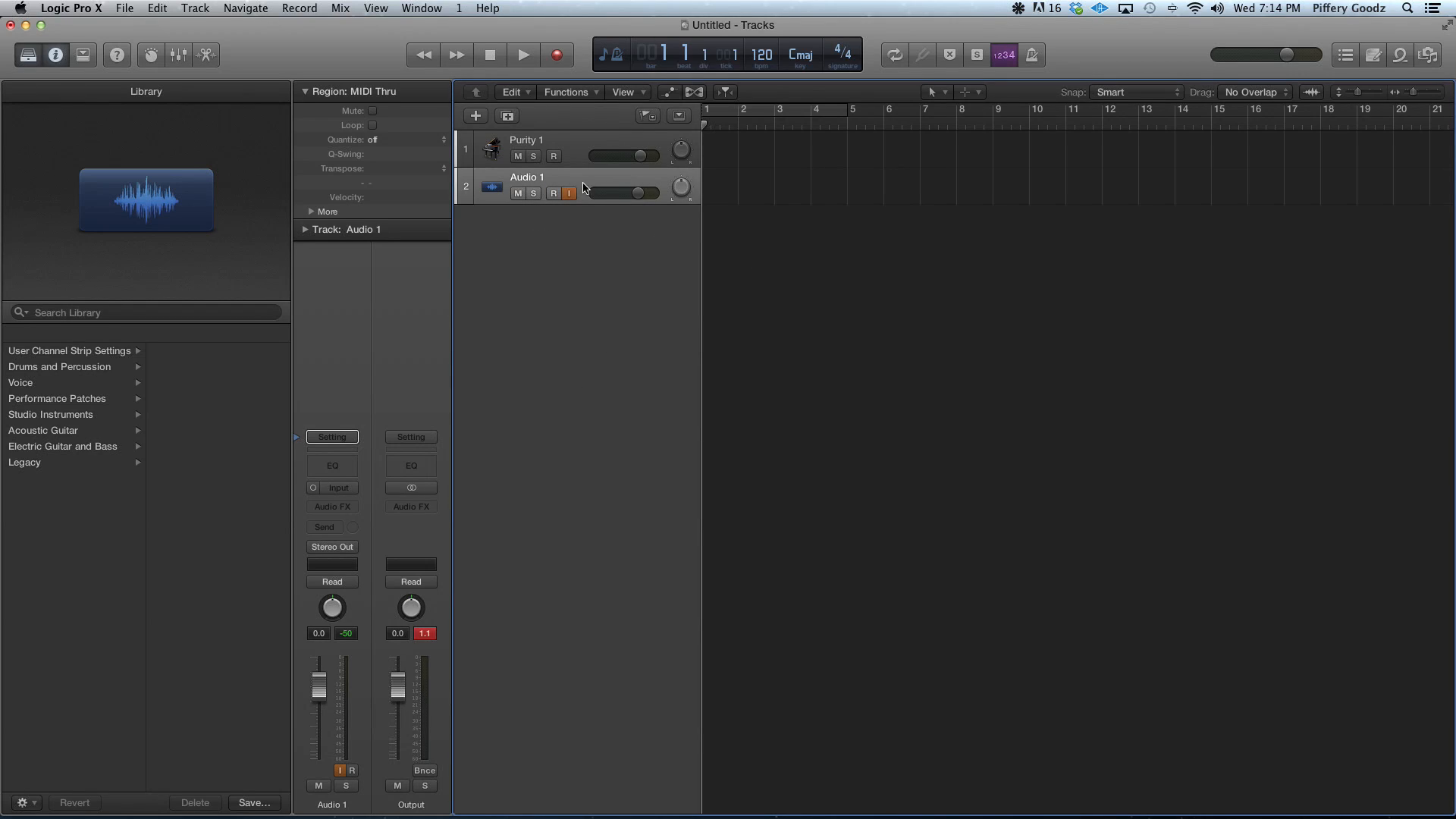
click(315, 492)
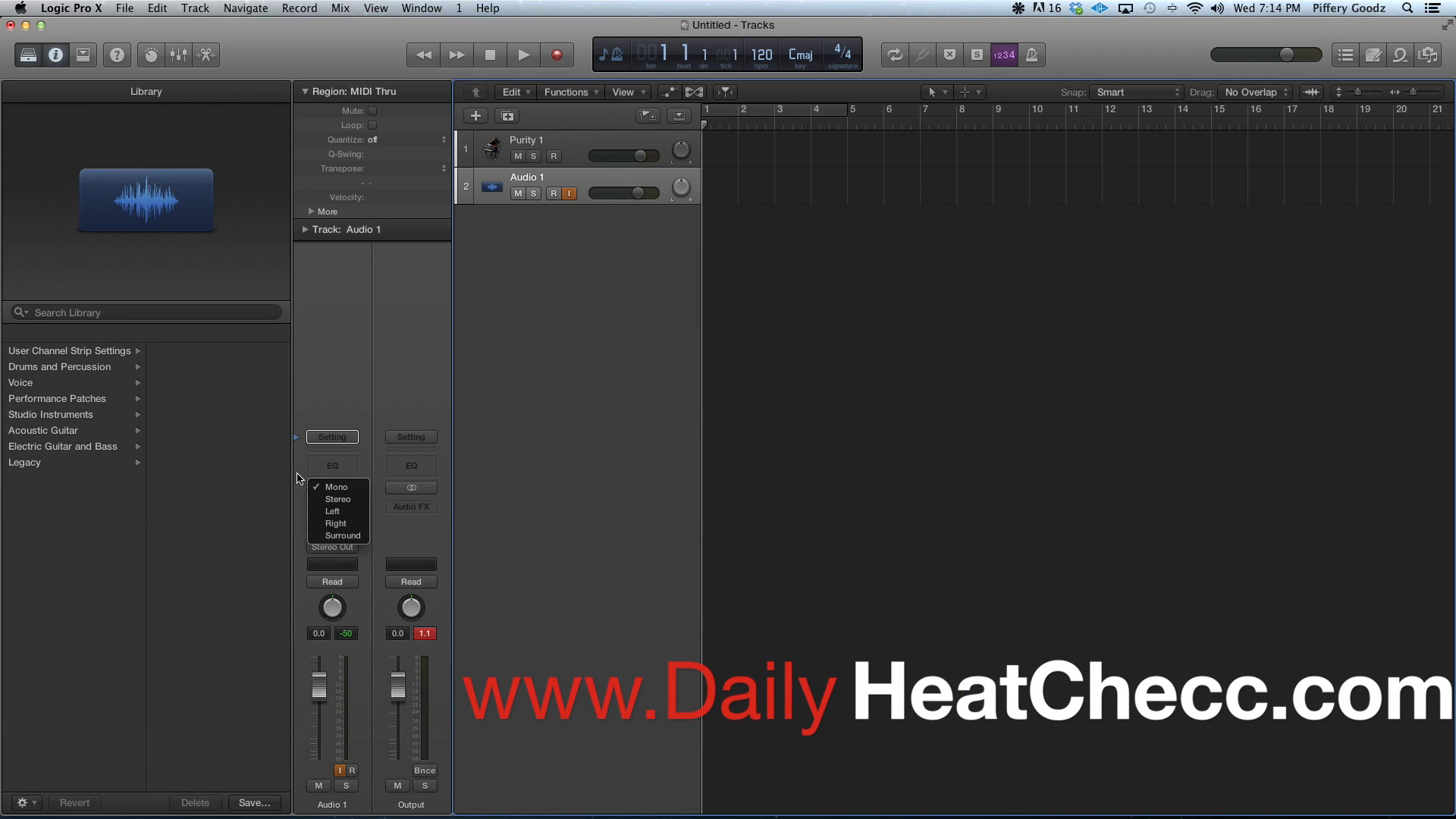
click(313, 487)
click(311, 487)
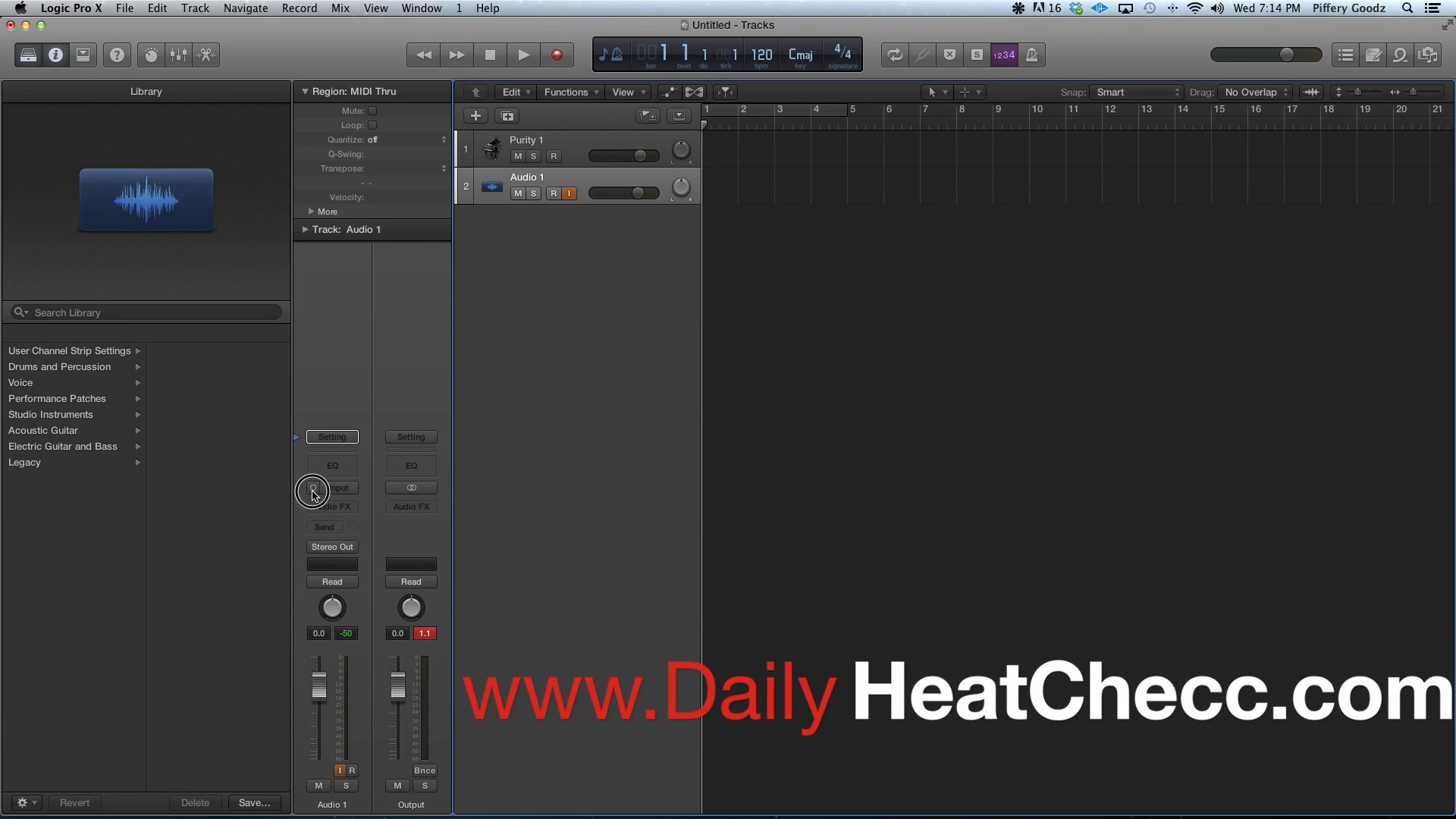
click(315, 495)
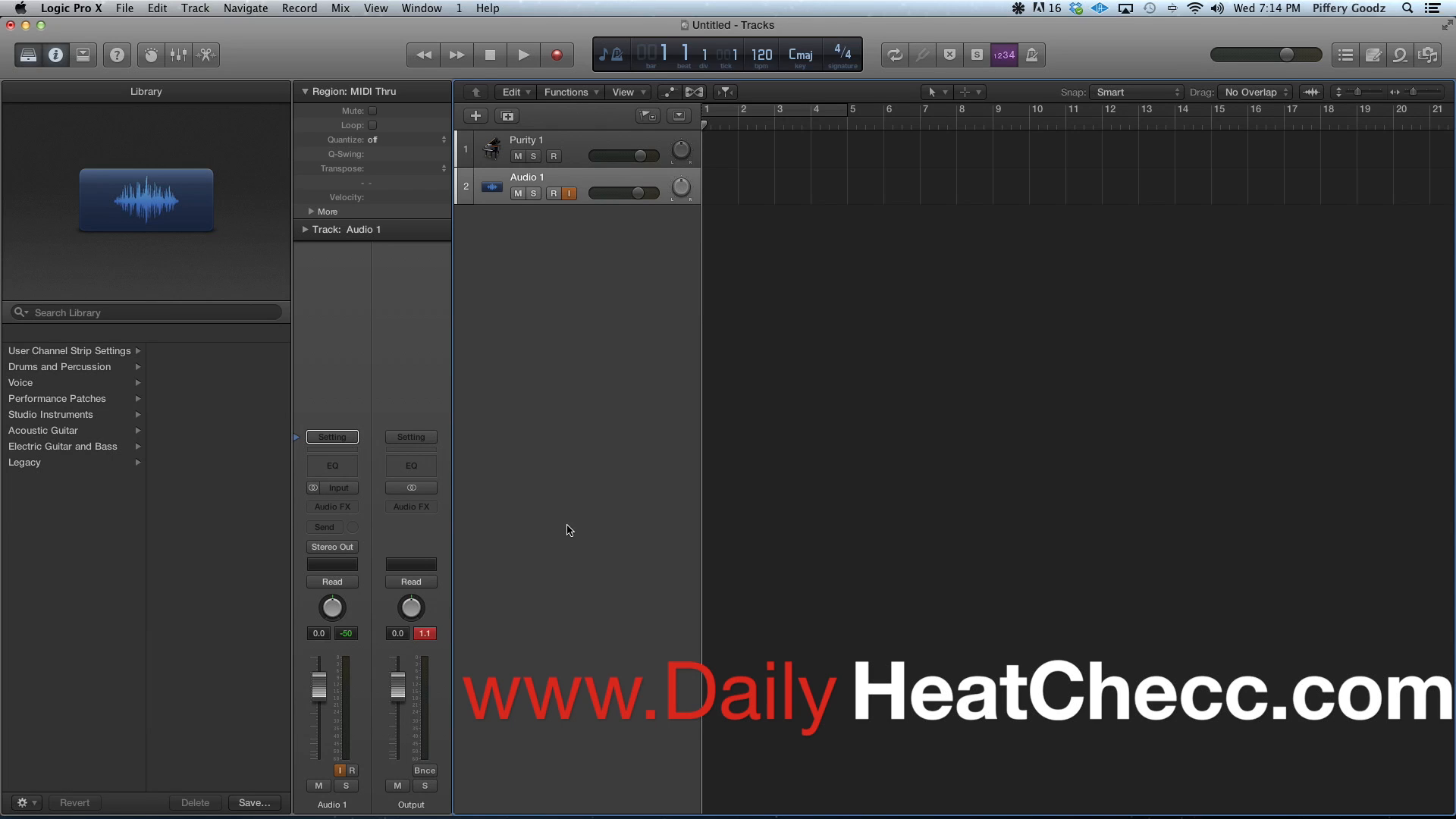
click(313, 489)
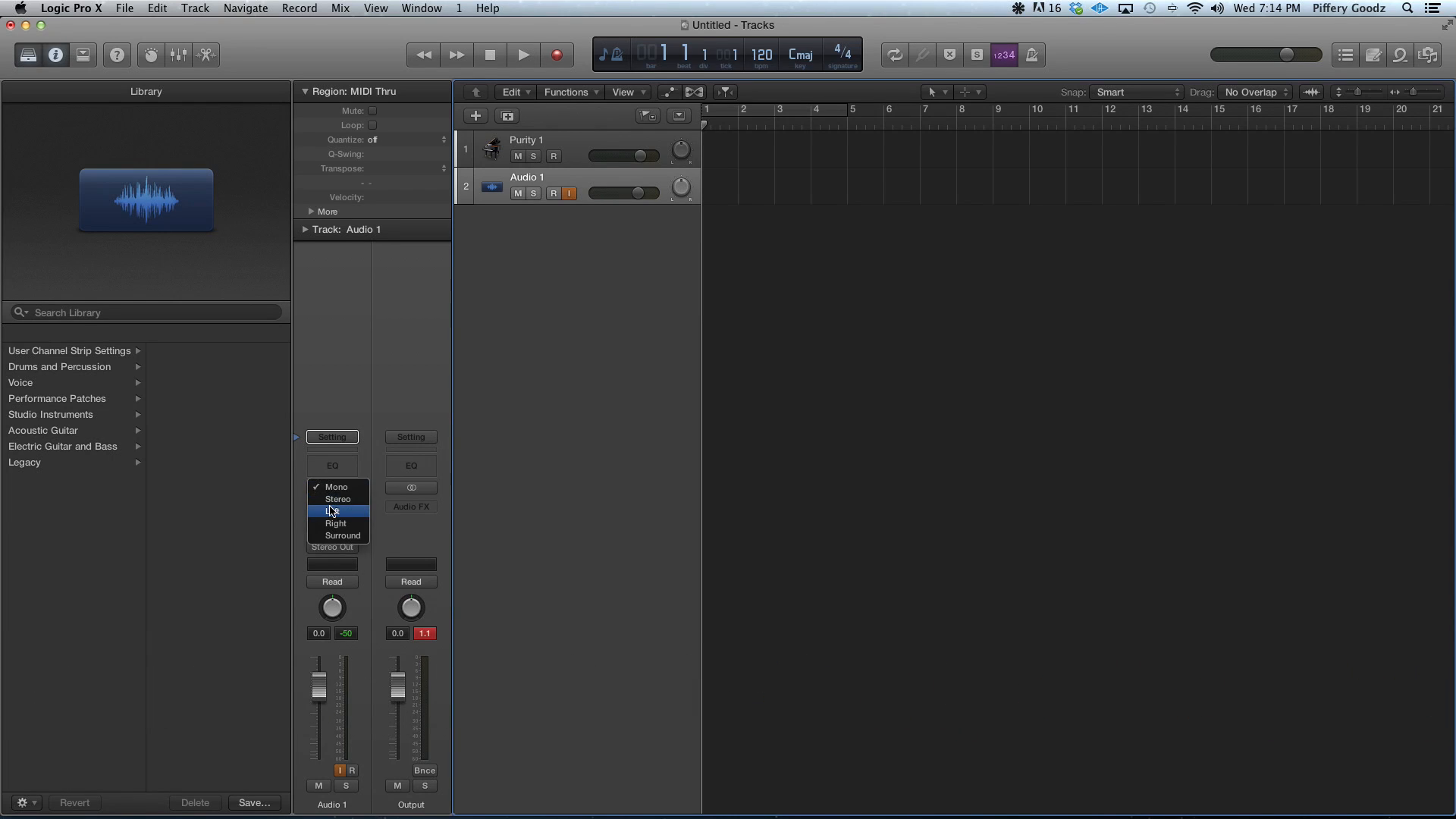
click(330, 499)
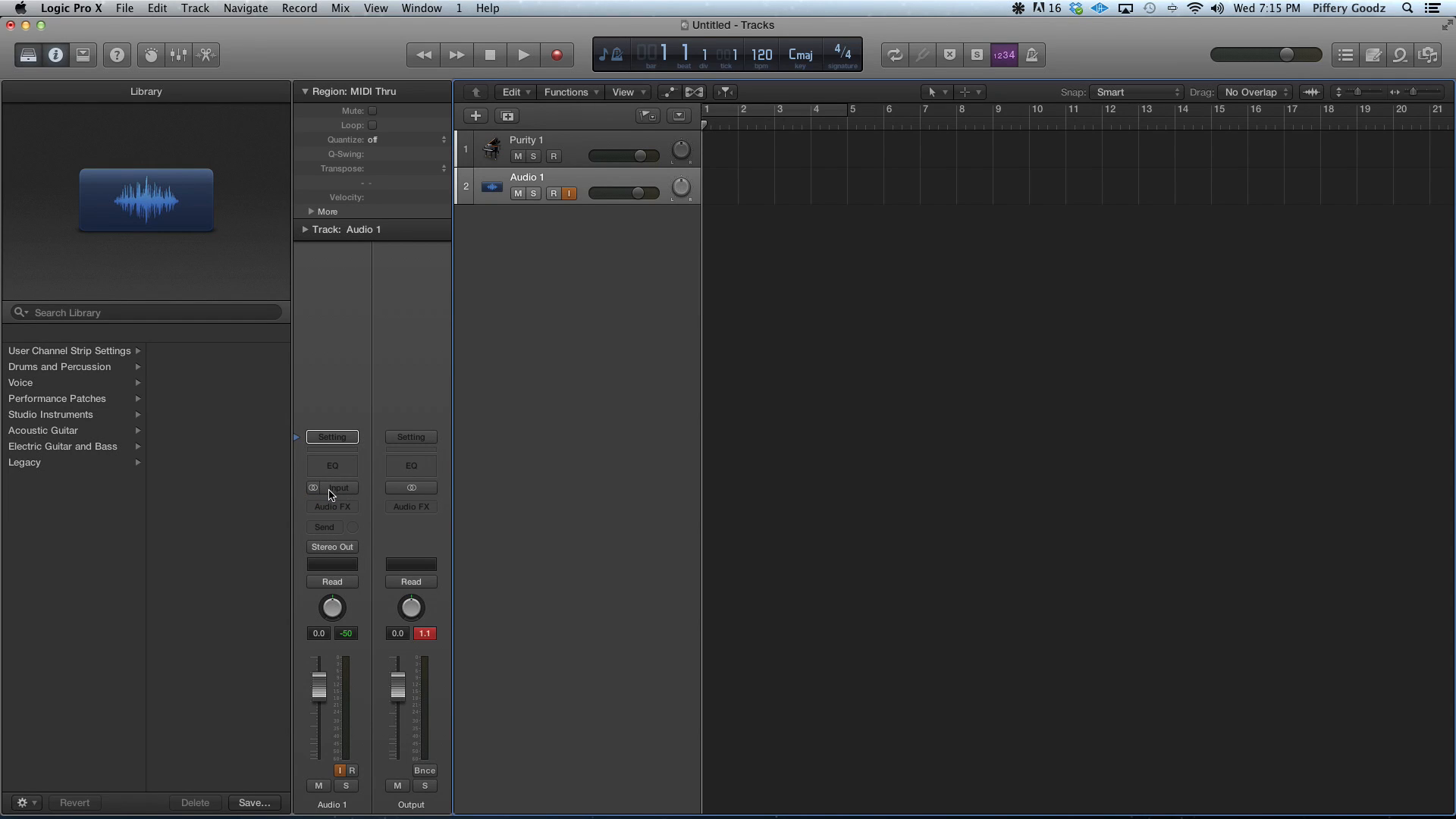
Set the input source of the Audio 1 channel strip to Input 1-2
click(336, 489)
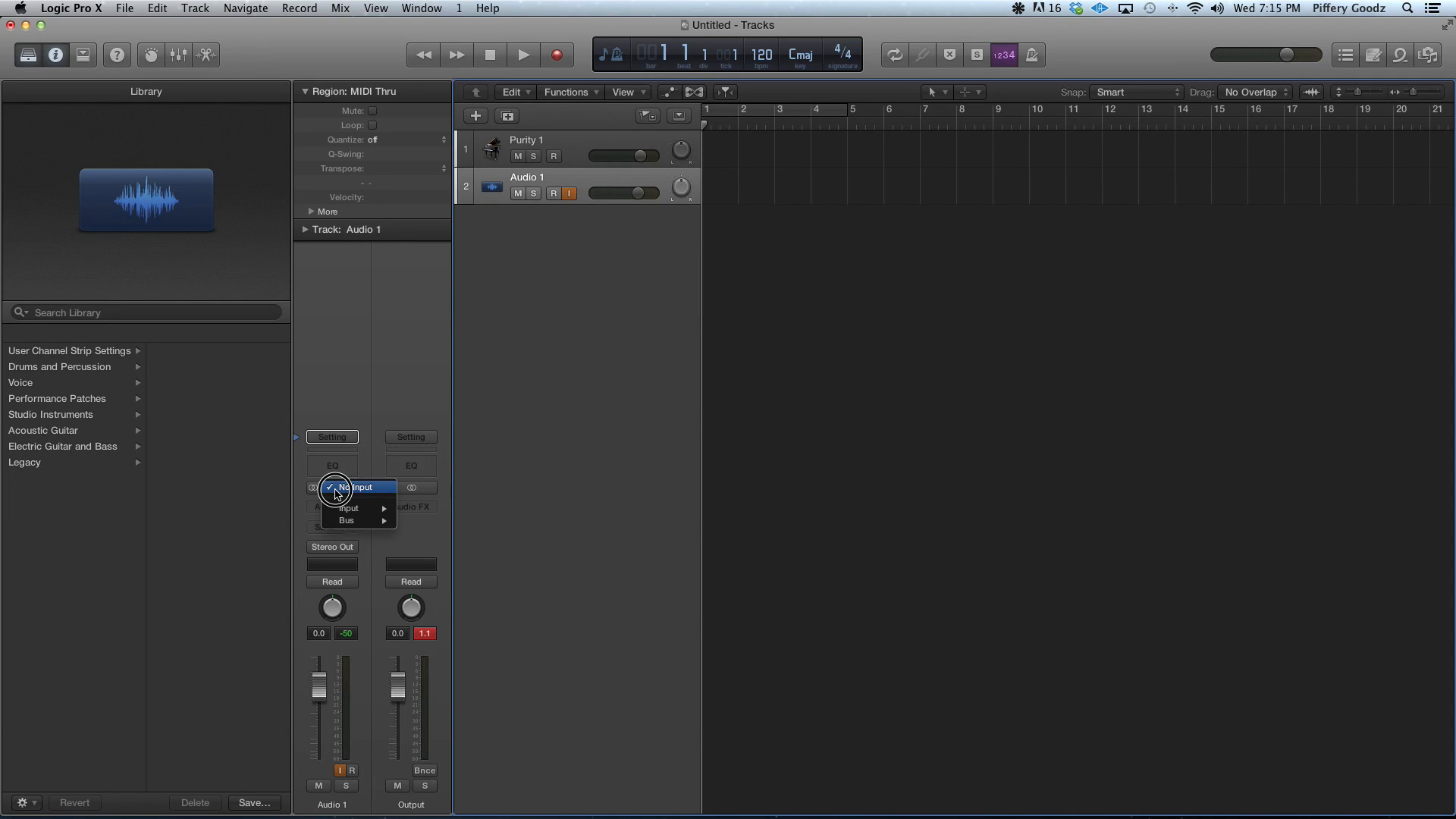
mouse_move(357, 508)
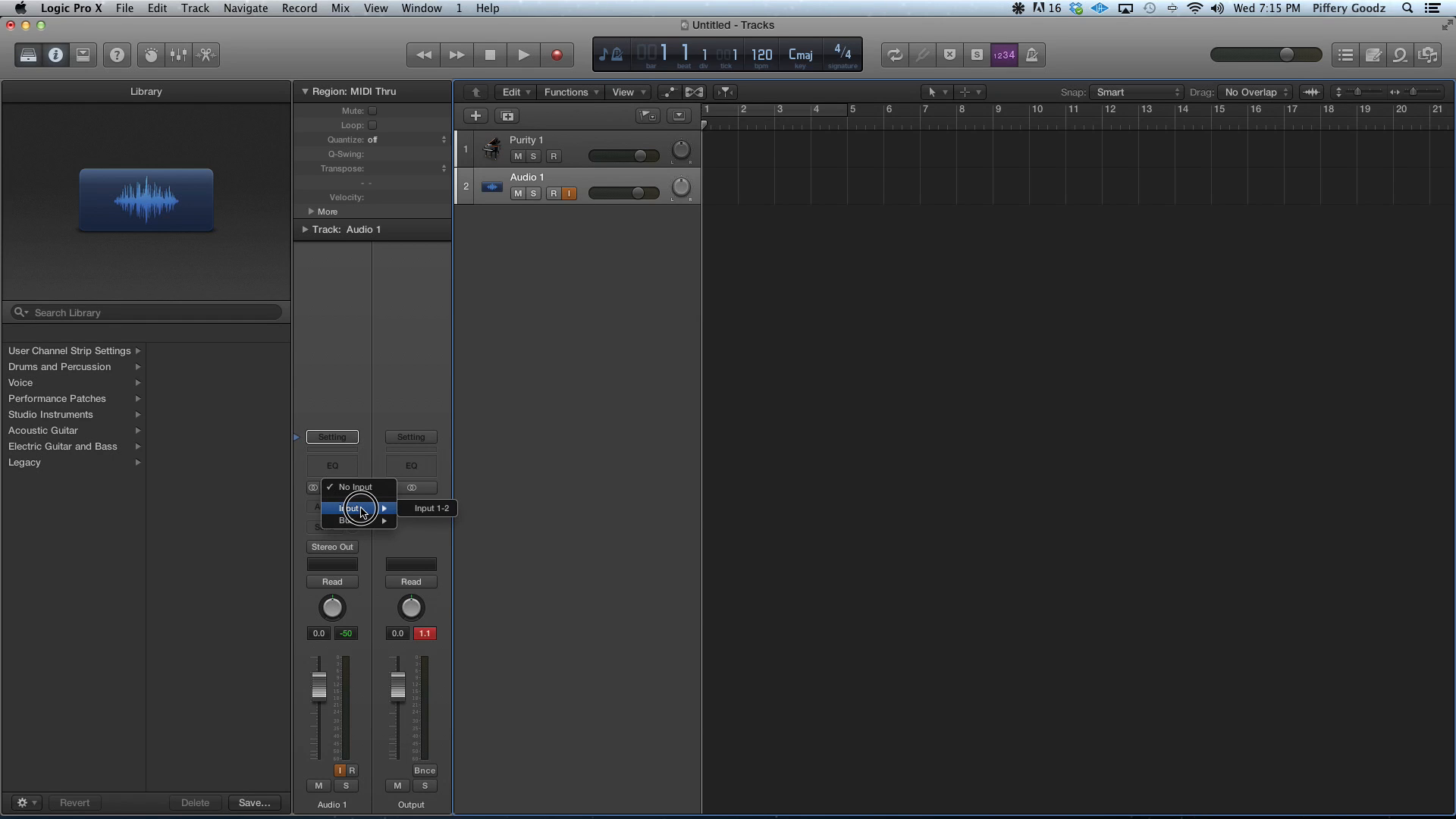
click(429, 515)
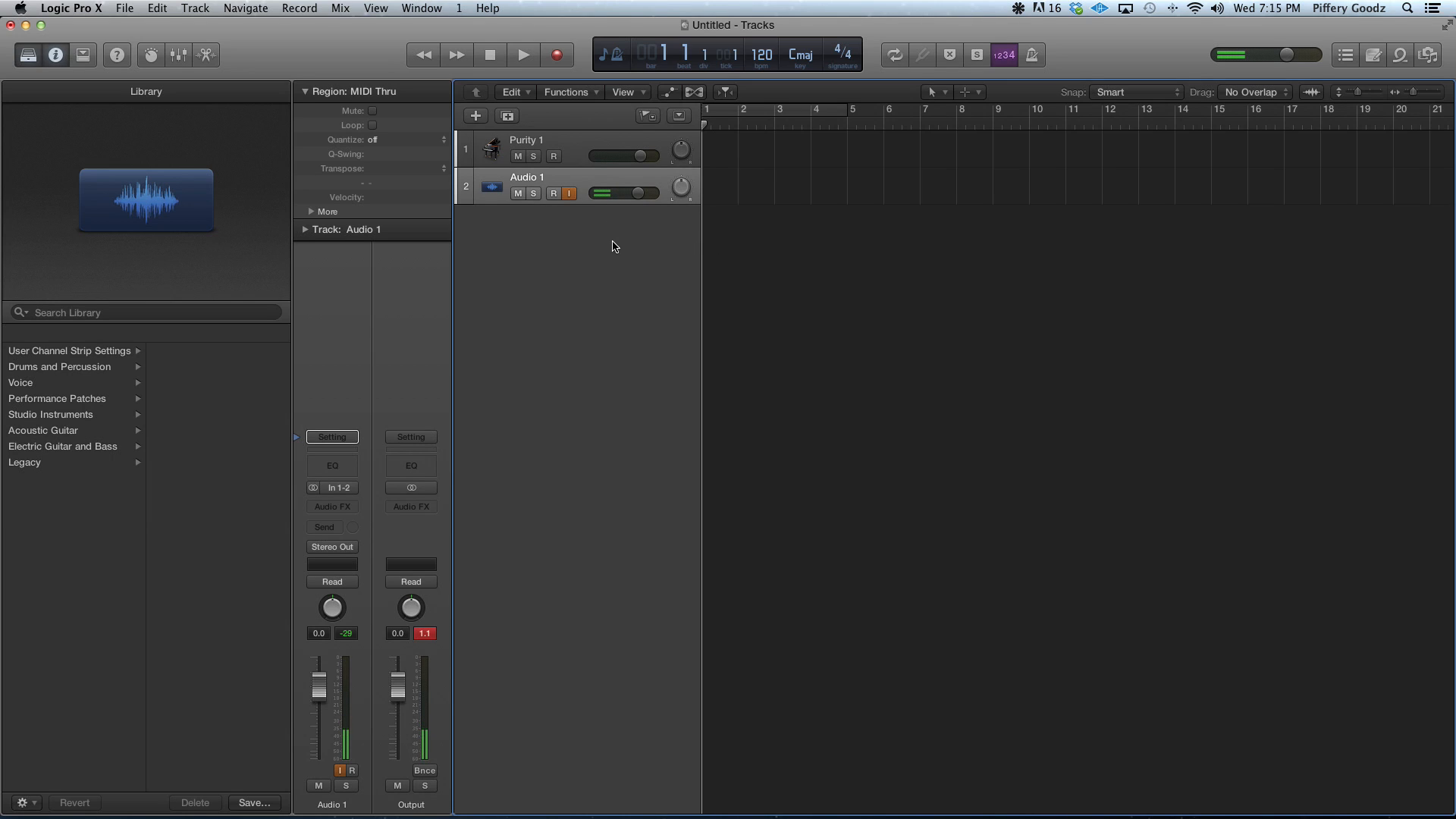
Record-enable the Purity 1 track and switch to AU Lab
click(556, 157)
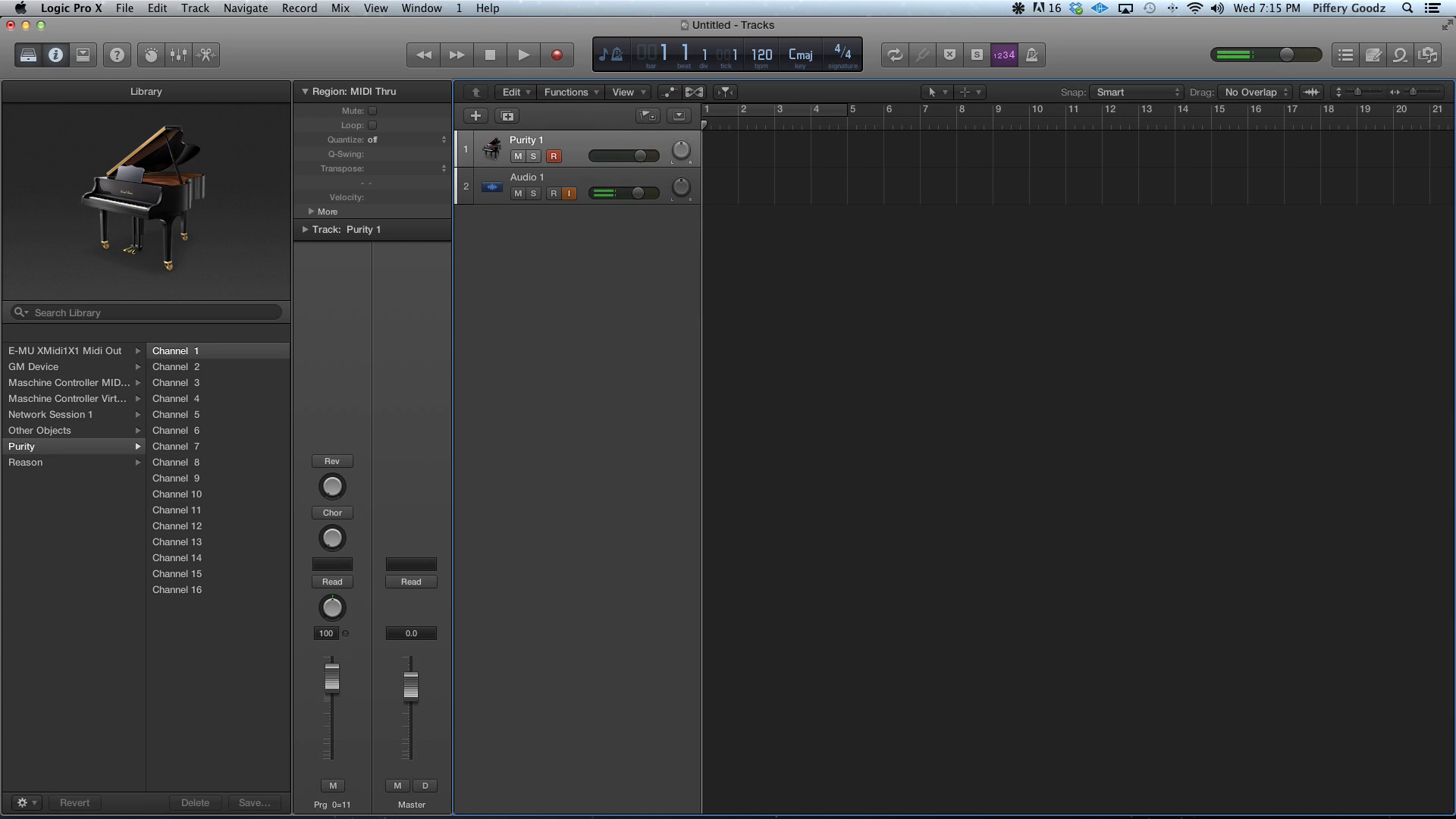
mouse_move(731, 815)
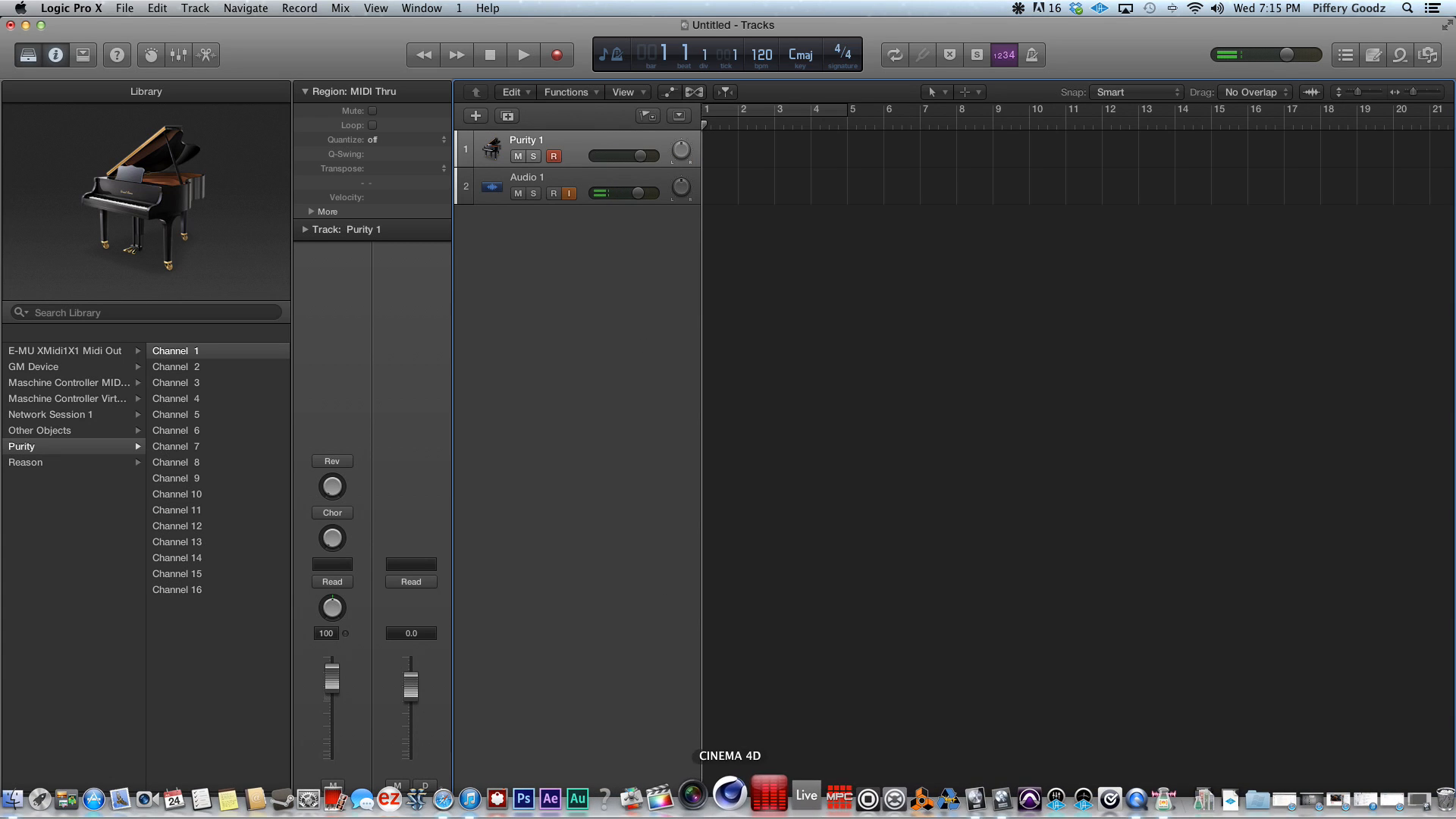
click(1155, 797)
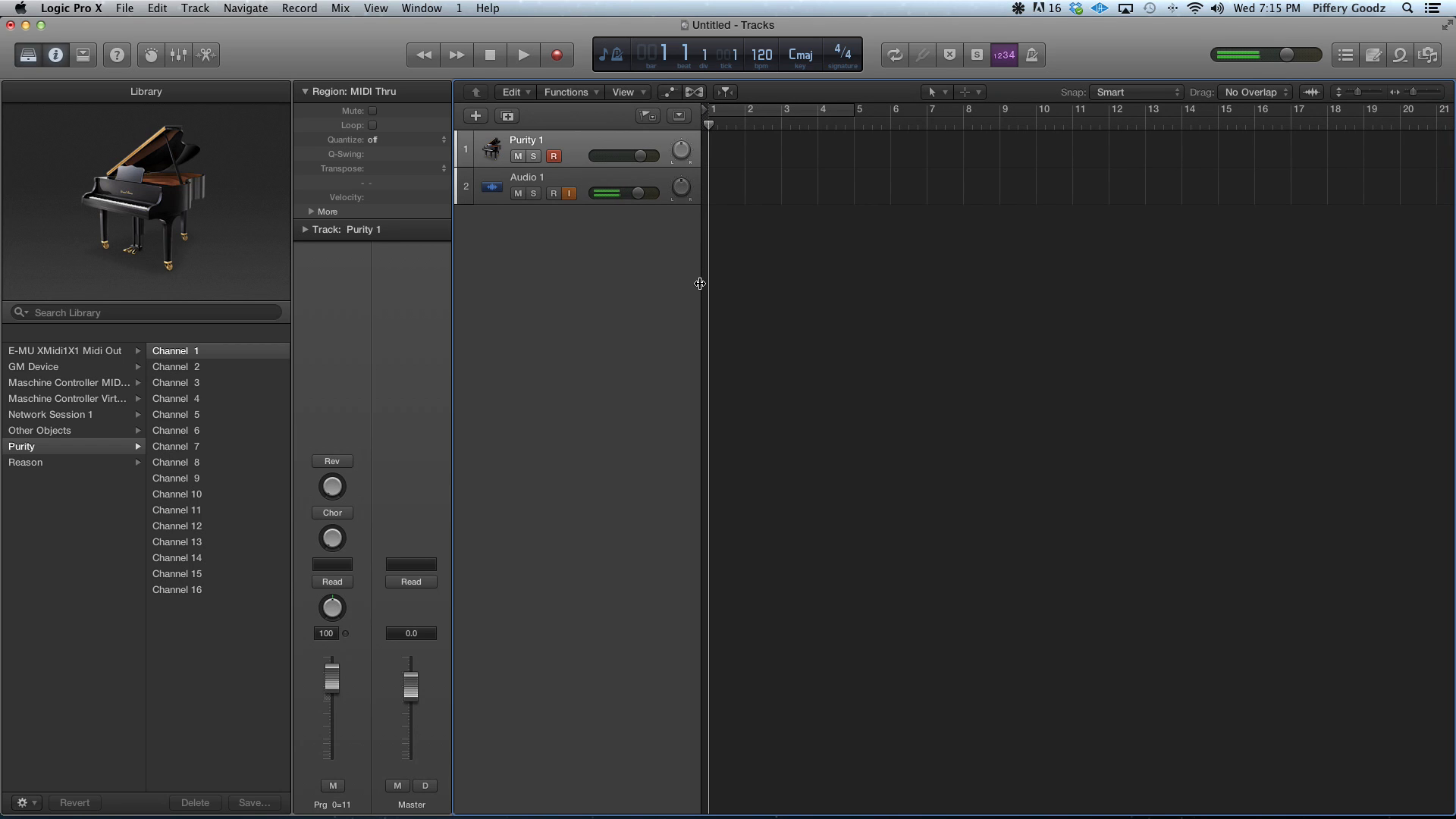
Record about six bars on the Purity 1 and Audio 1 tracks in Logic Pro X, and delete the recorded audio region with its file
key(r)
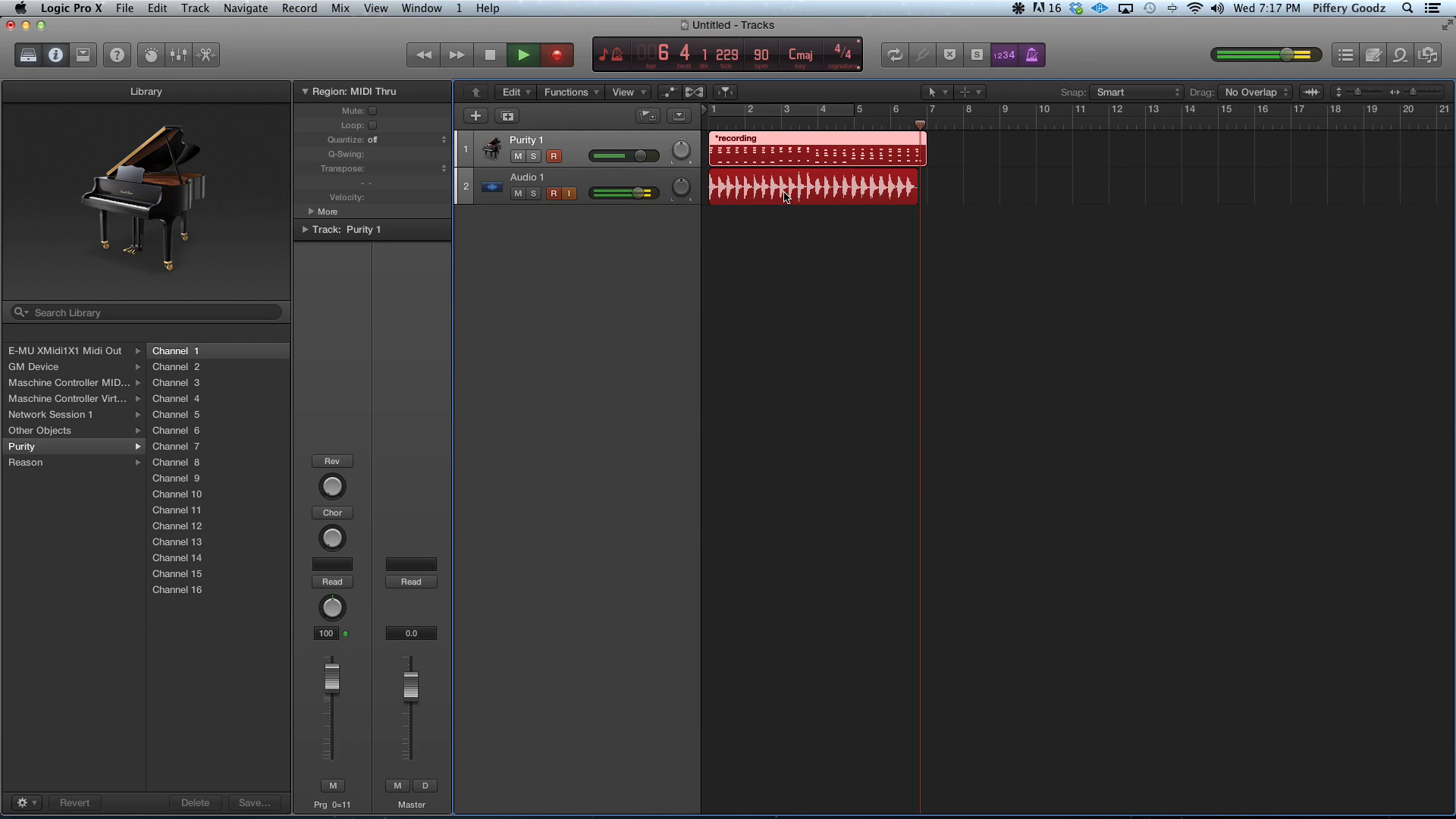
key(space)
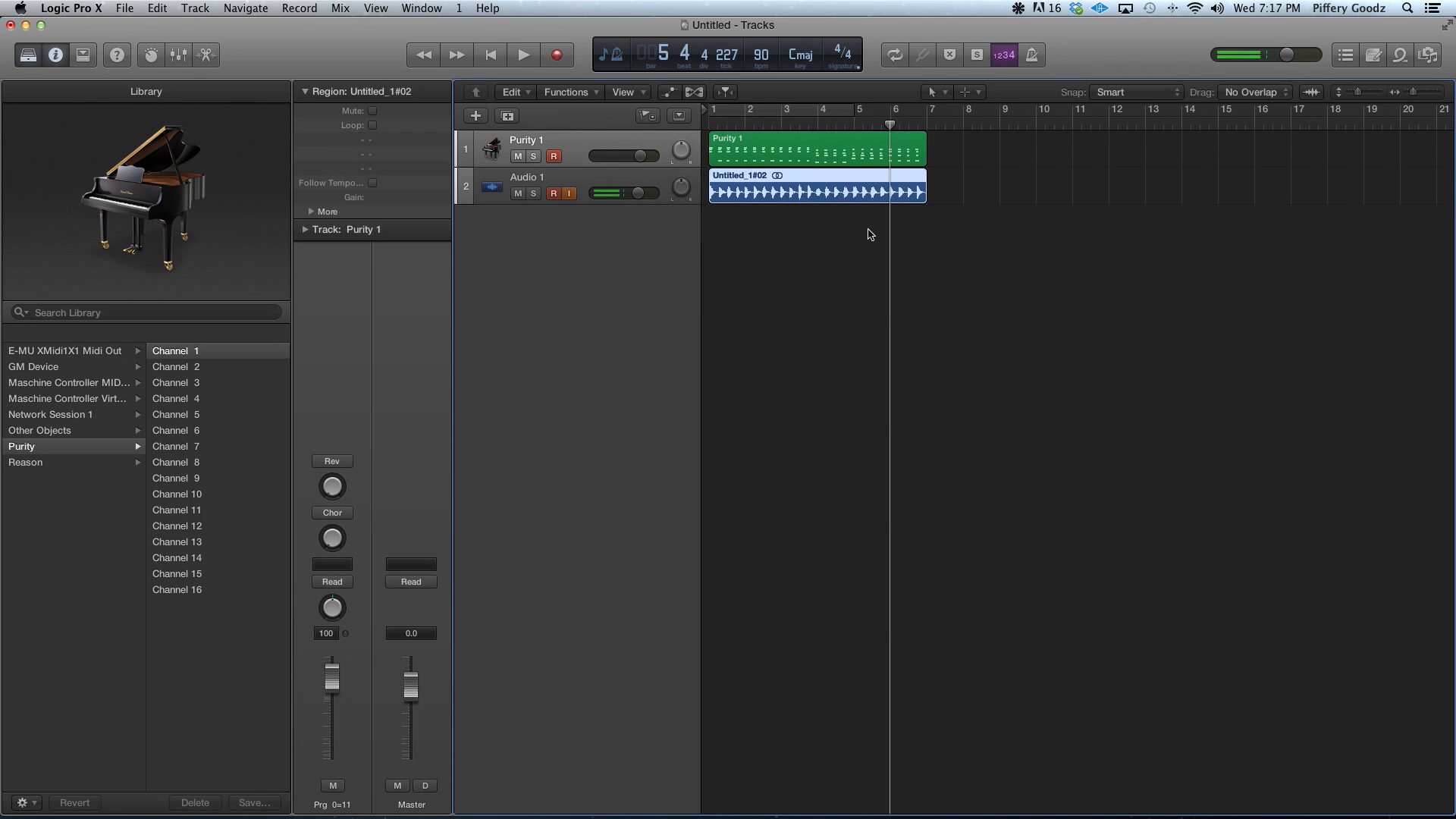
key(Delete)
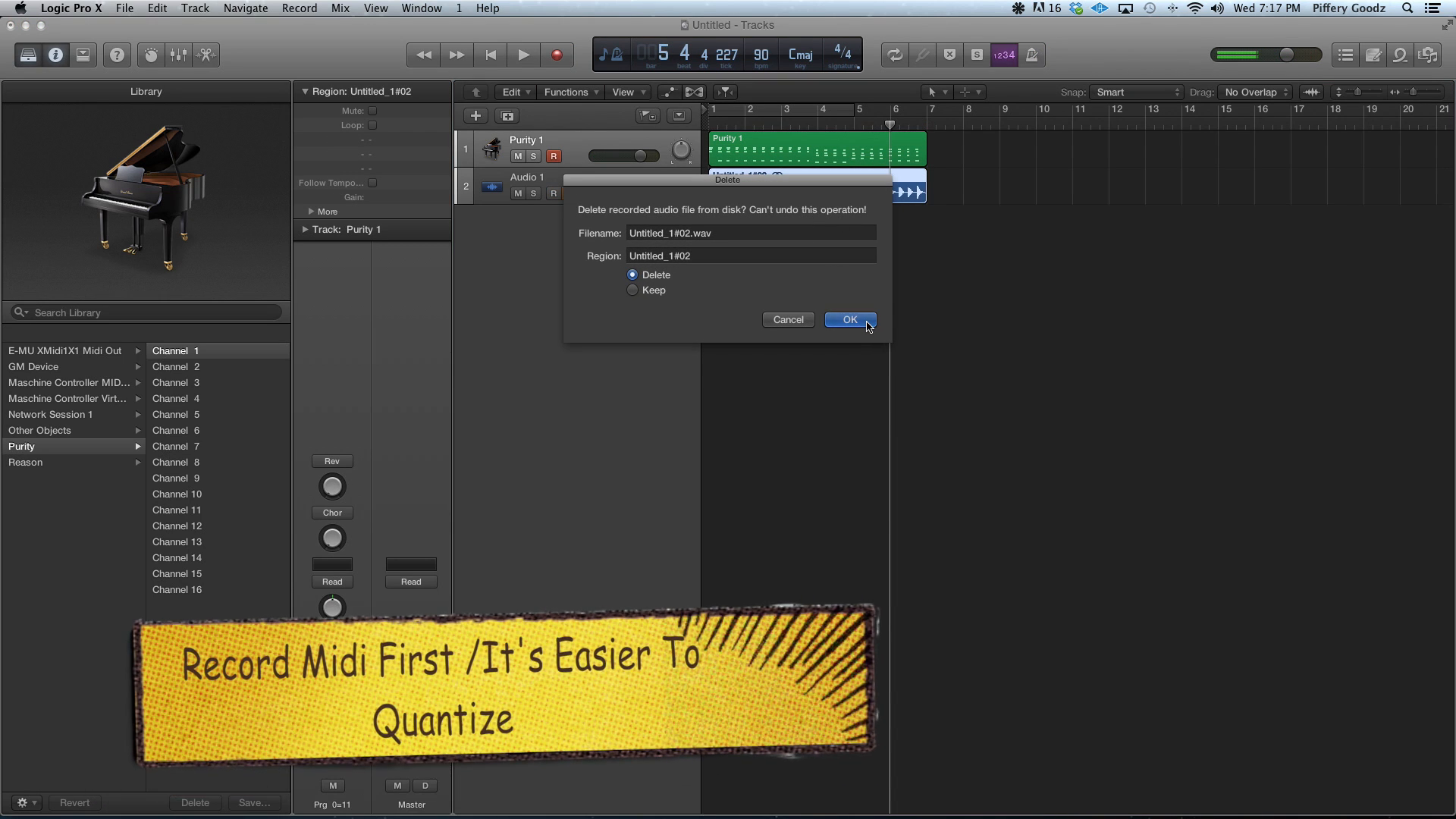
click(850, 319)
Quantize the recorded Purity 1 MIDI region to 1/16 Swing A
click(819, 145)
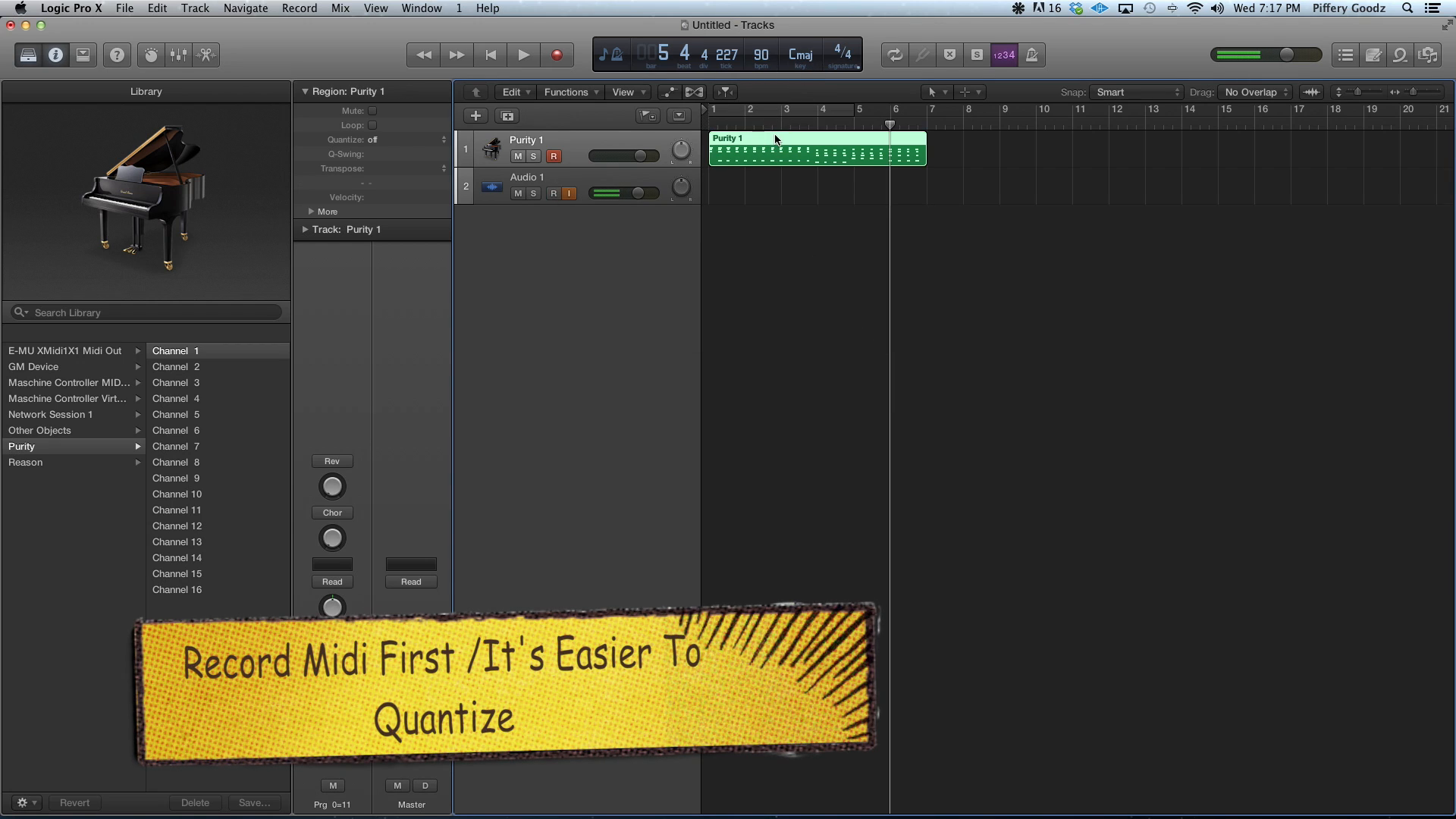
right_click(812, 151)
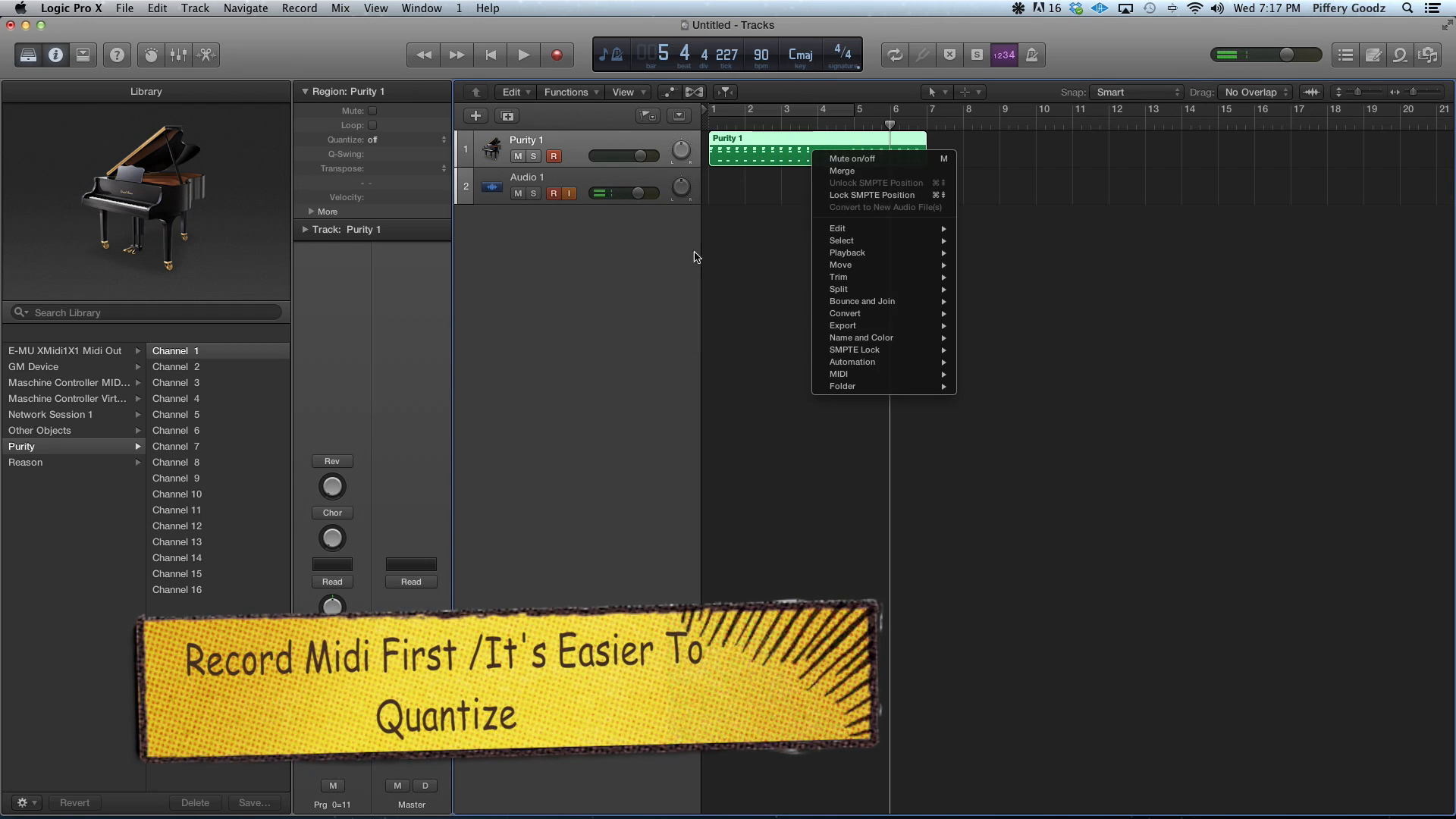
click(371, 140)
click(372, 139)
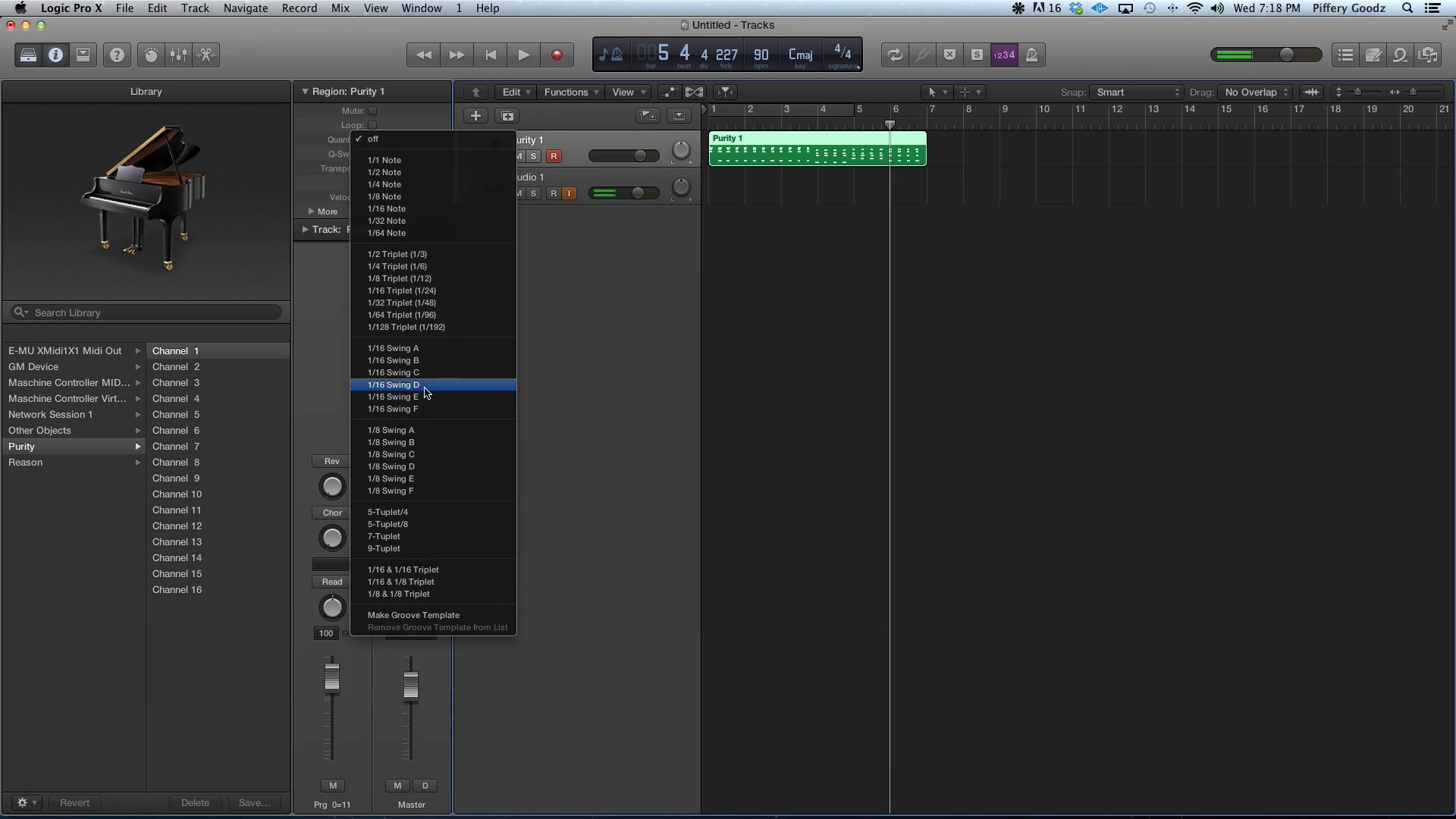
click(421, 348)
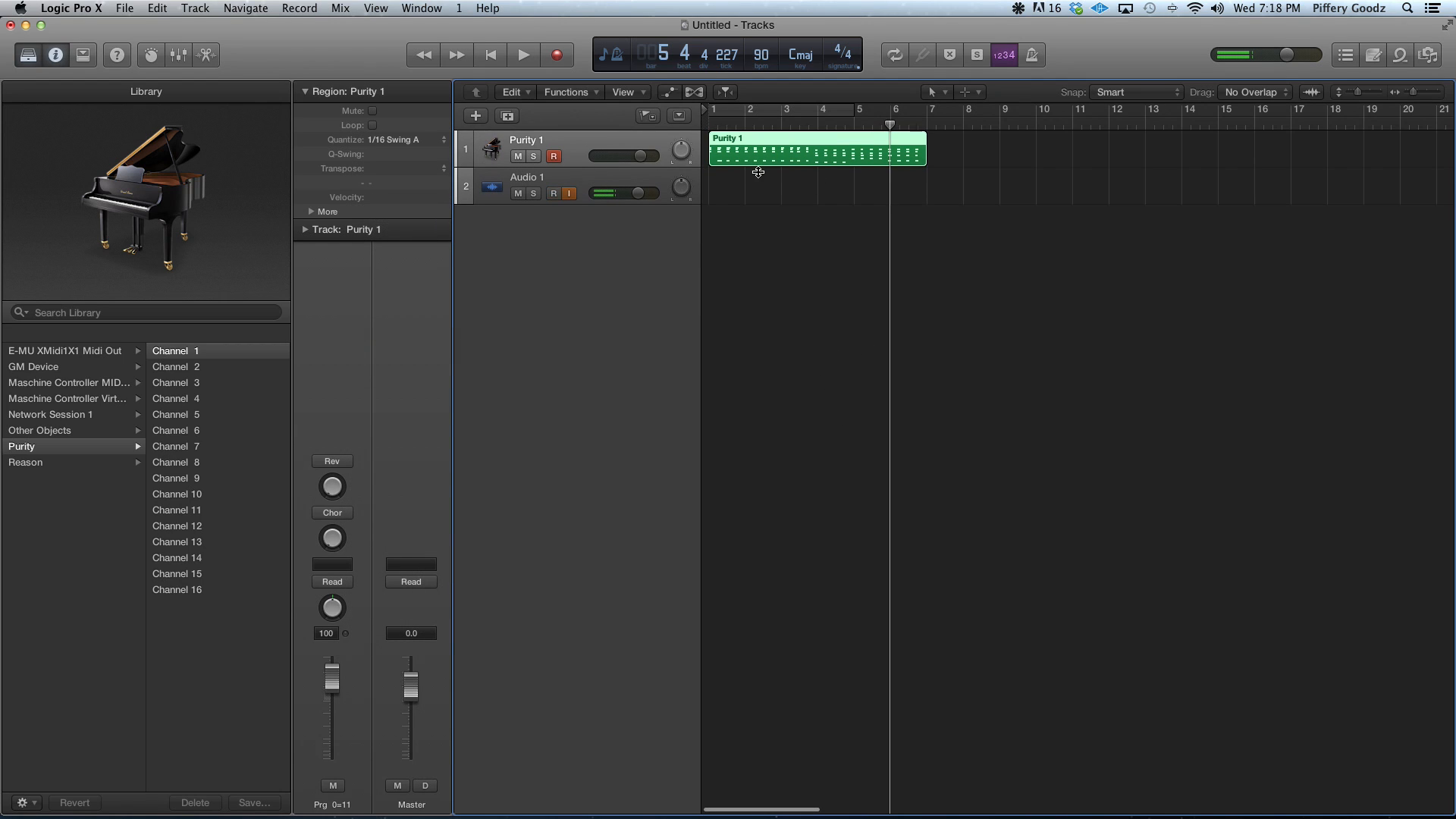
Play the quantized Purity 1 region from the start of bar 1
click(709, 126)
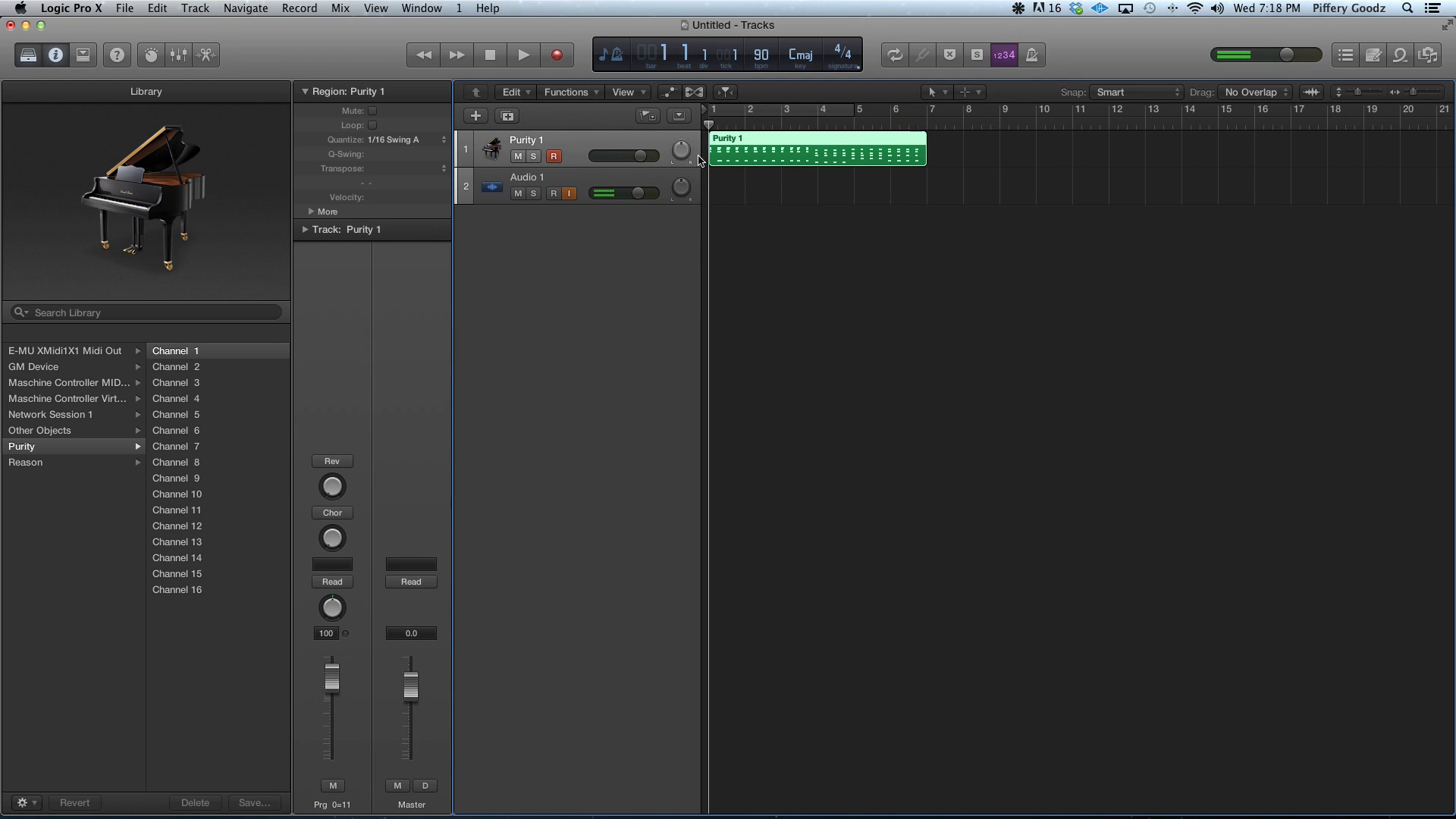
key(space)
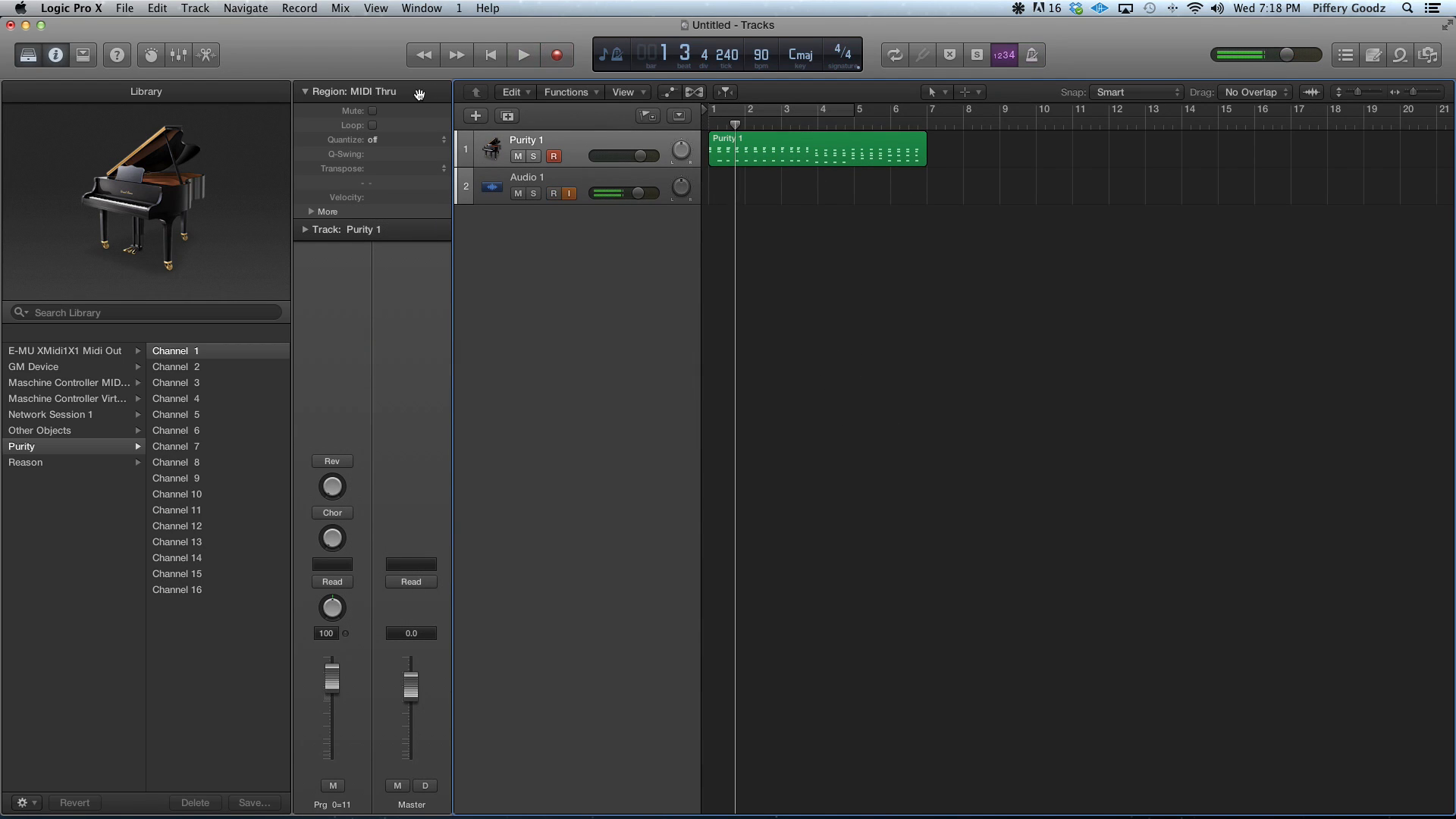